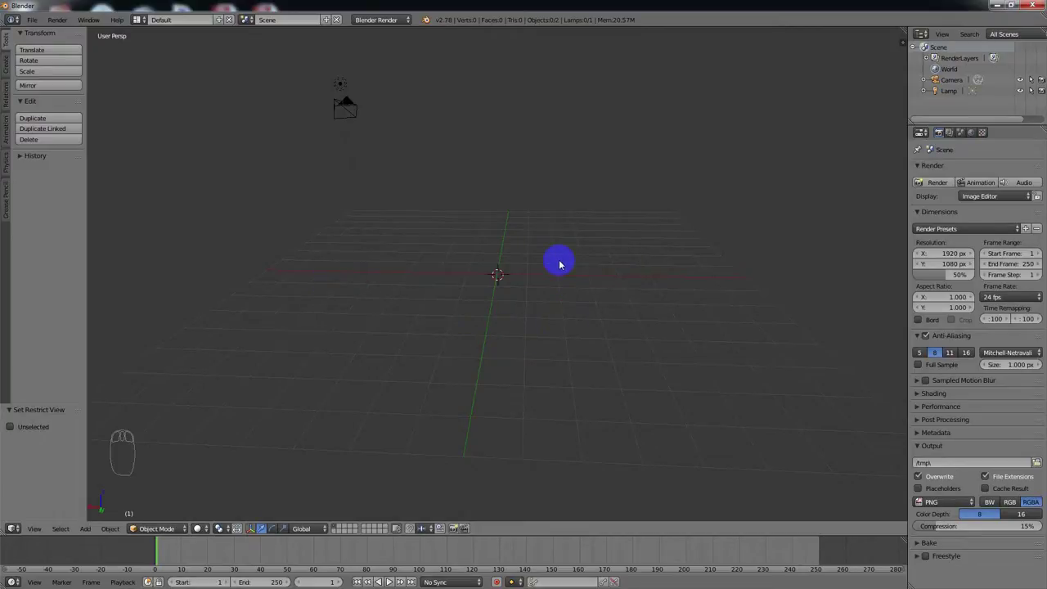
- Examine the mesh, curve, surface and other object categories that can be added to the scene
{"action": "key", "text": "shift+a"}
{"action": "mouse_move", "coordinate": [559, 262]}
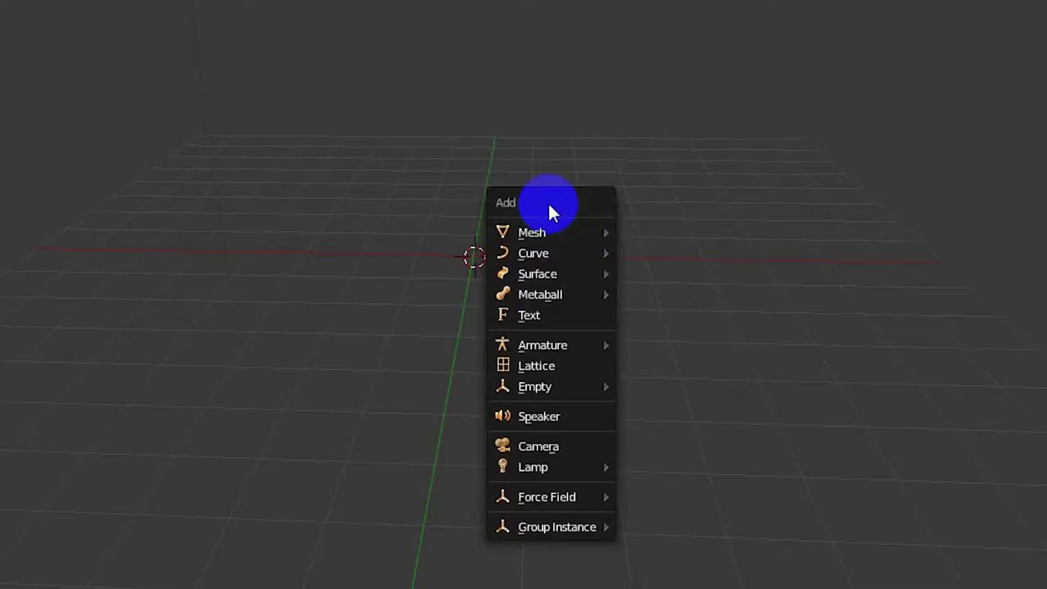
{"action": "left_click", "coordinate": [554, 234]}
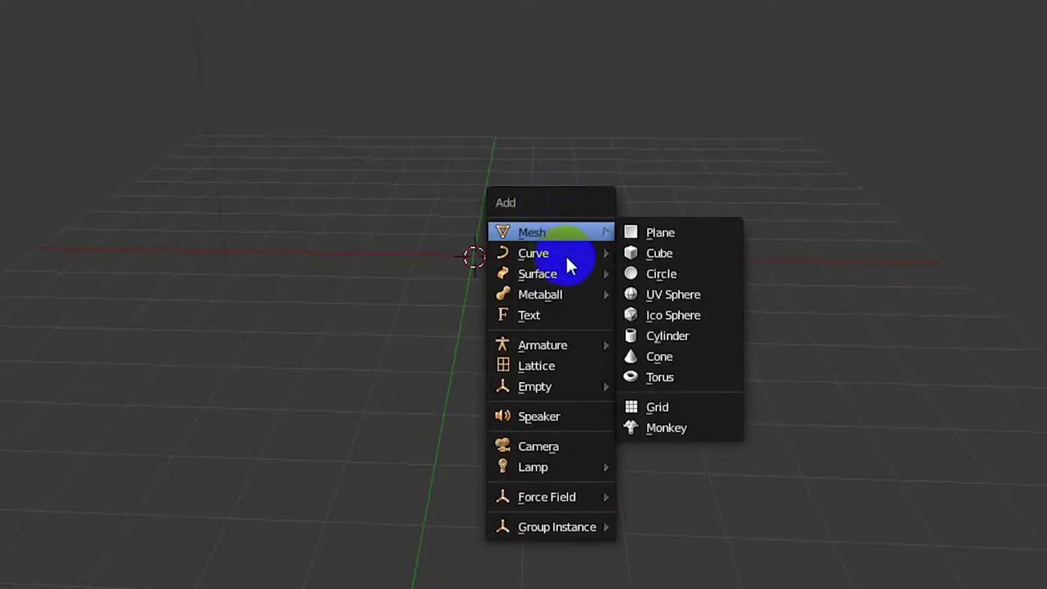
{"action": "left_click", "coordinate": [560, 254]}
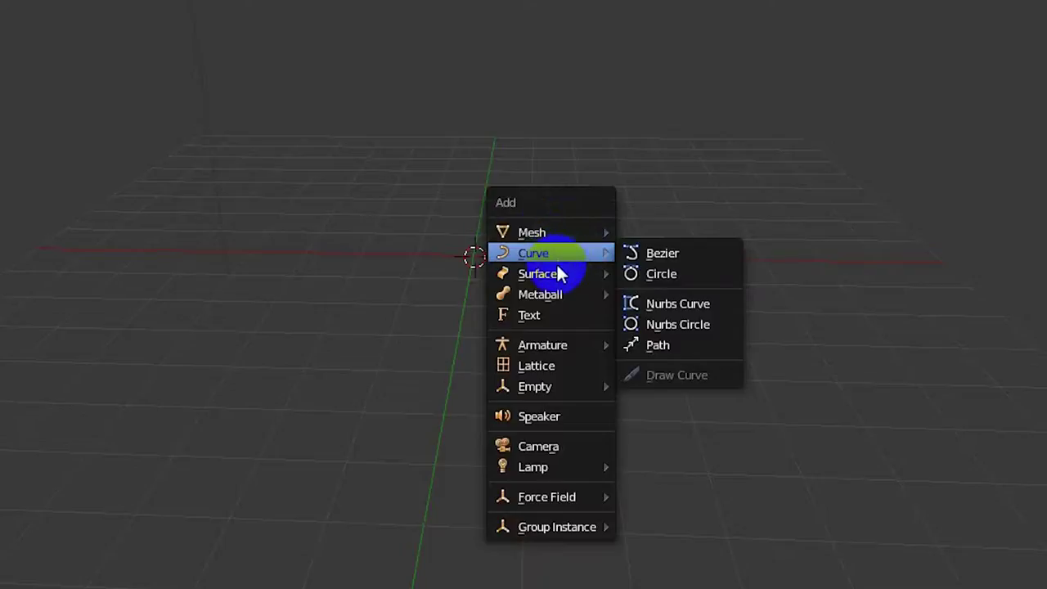
{"action": "left_click", "coordinate": [556, 278]}
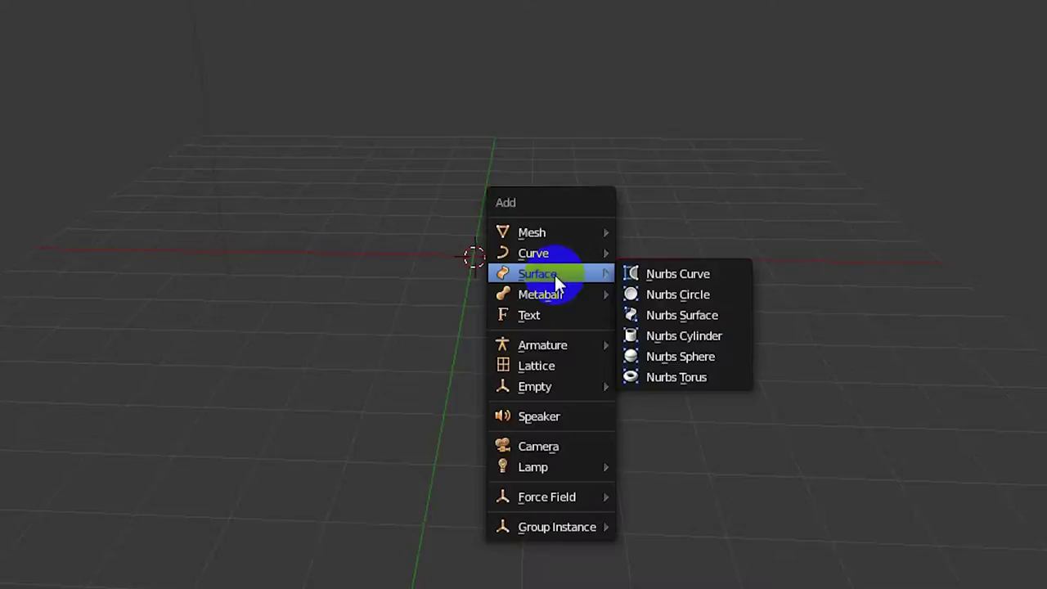
{"action": "left_click", "coordinate": [559, 299]}
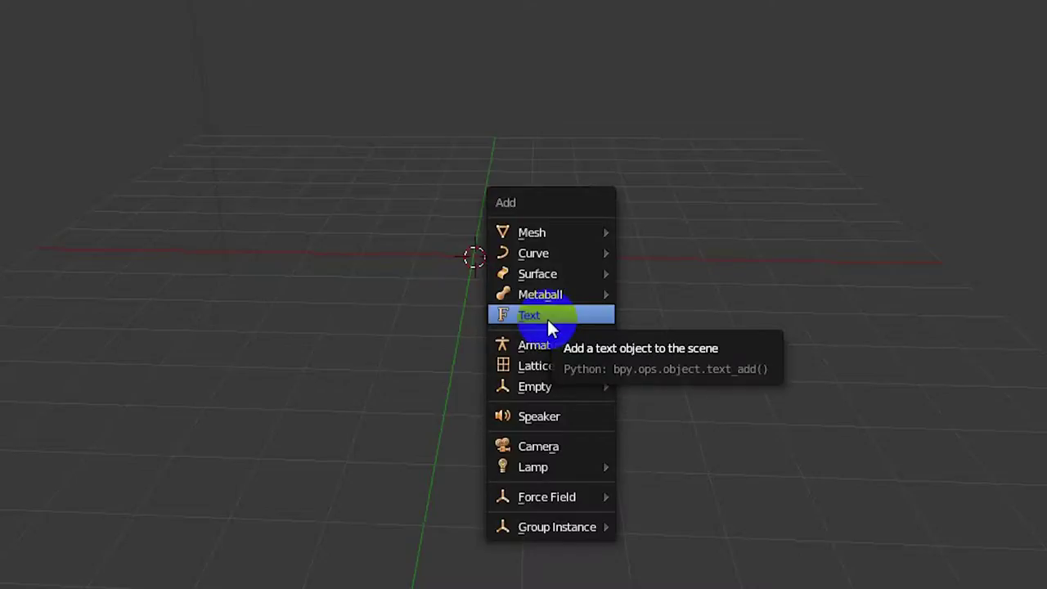
{"action": "mouse_move", "coordinate": [530, 341]}
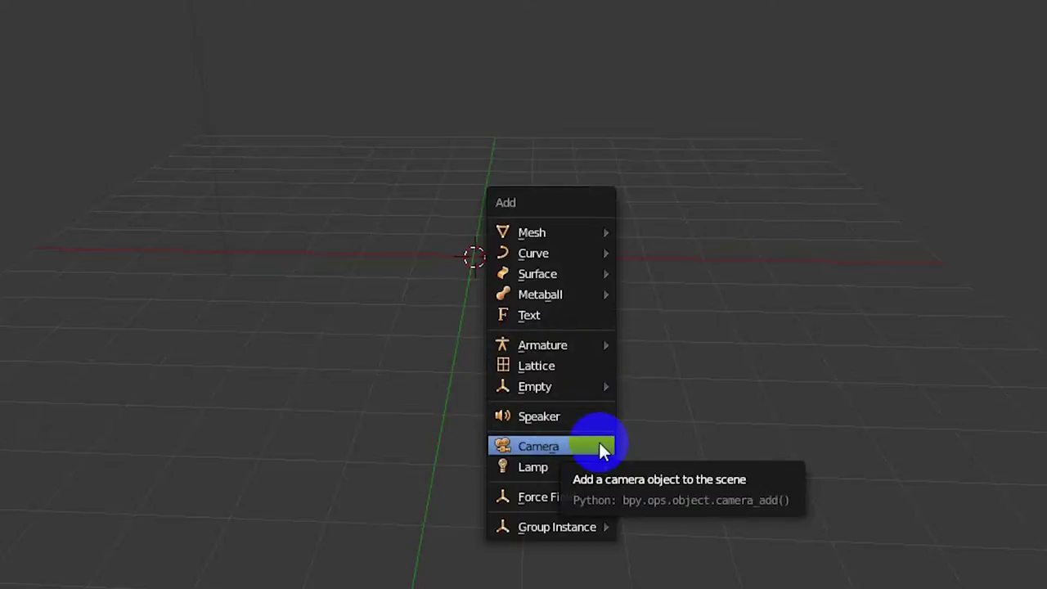
{"action": "mouse_move", "coordinate": [593, 463]}
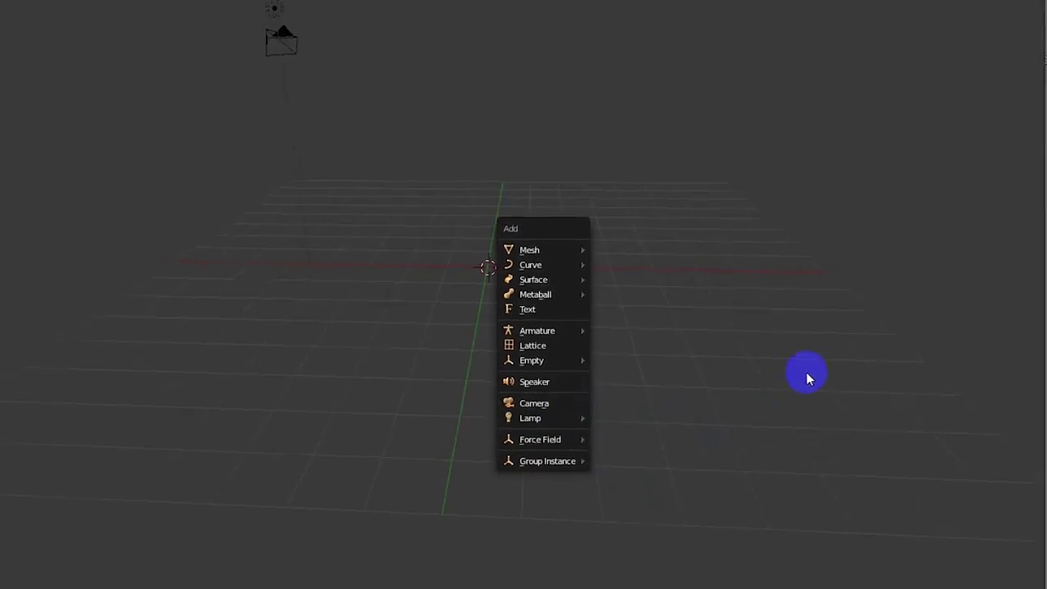
{"action": "key", "text": "Escape"}
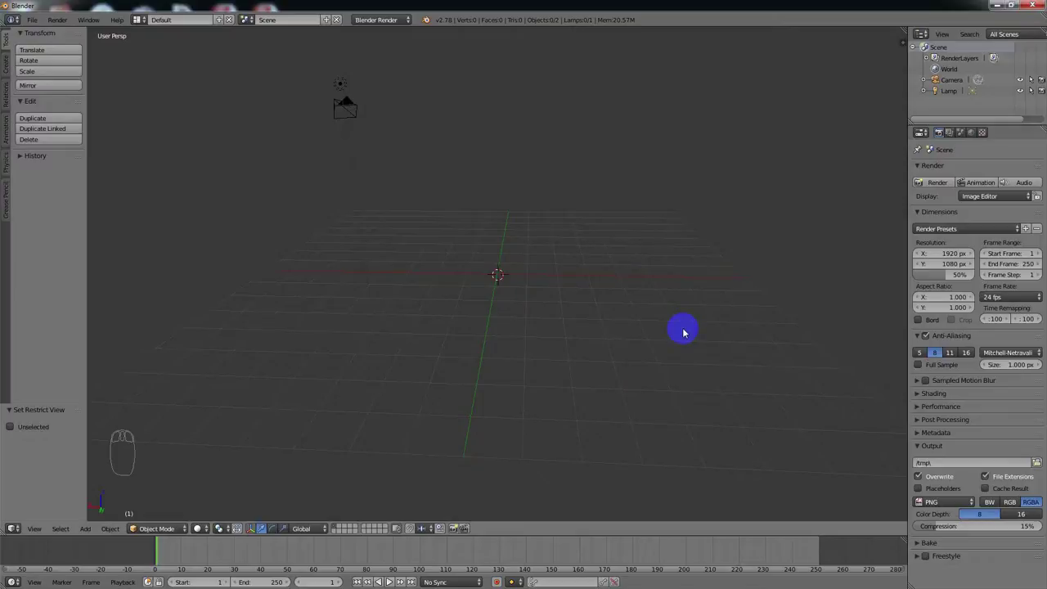
- Add a UV sphere mesh at the 3D cursor in the center of the grid
{"action": "key", "text": "Delete"}
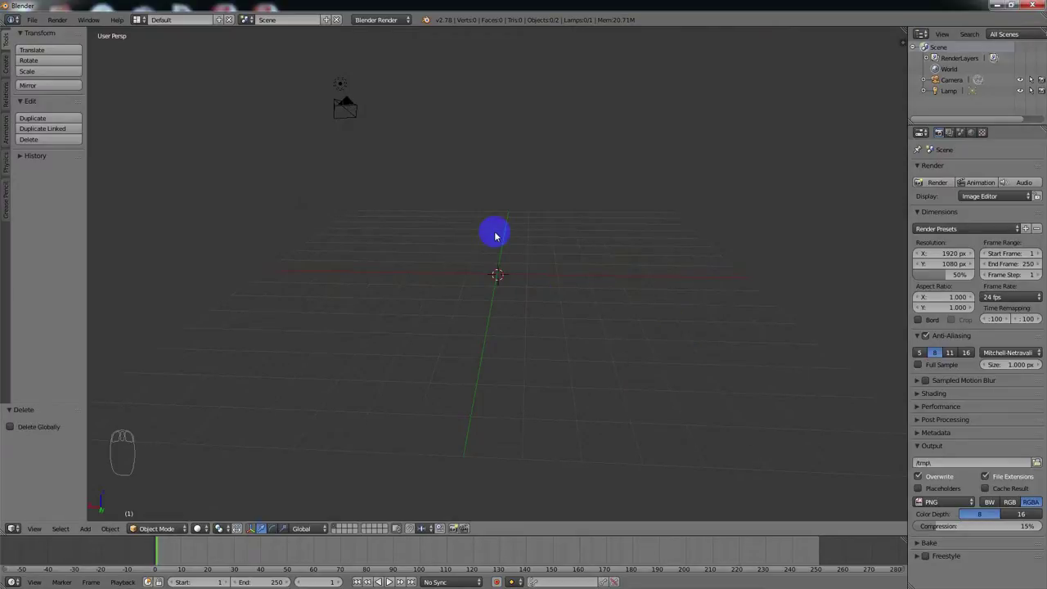
{"action": "scroll", "coordinate": [499, 277], "scroll_direction": "up", "scroll_amount": 3}
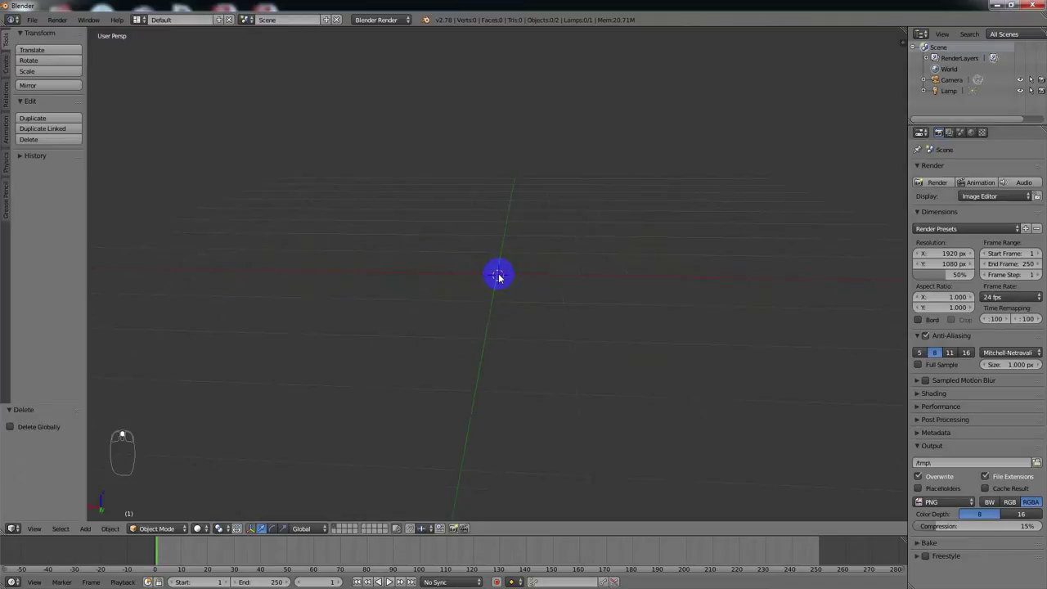
{"action": "scroll", "coordinate": [498, 277], "scroll_direction": "down", "scroll_amount": 2}
{"action": "scroll", "coordinate": [498, 276], "scroll_direction": "down", "scroll_amount": 1}
{"action": "scroll", "coordinate": [498, 278], "scroll_direction": "up", "scroll_amount": 1}
{"action": "key", "text": "shift+a"}
{"action": "mouse_move", "coordinate": [497, 276]}
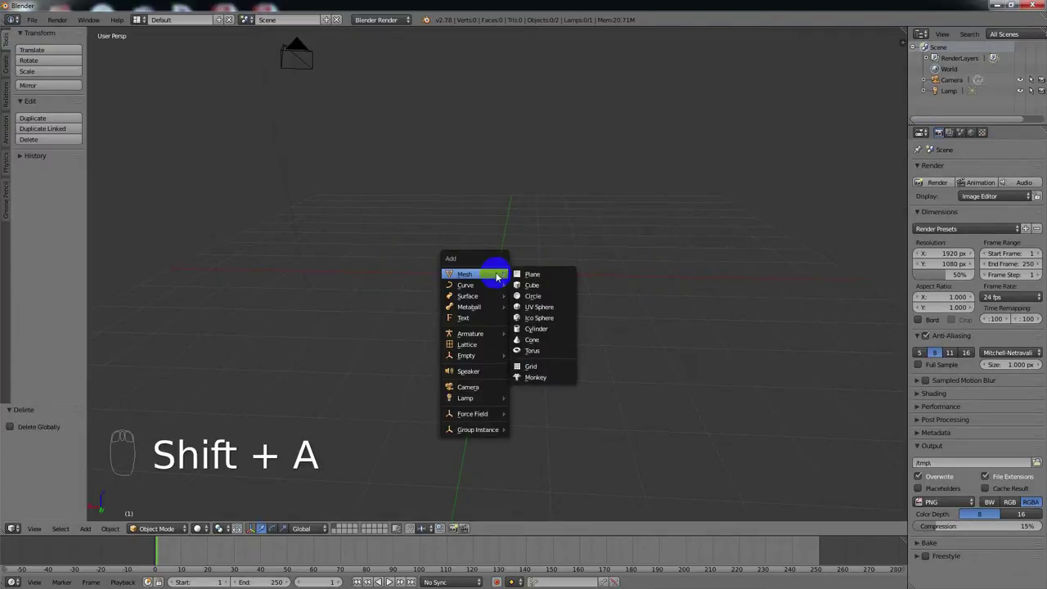
{"action": "left_click", "coordinate": [572, 311]}
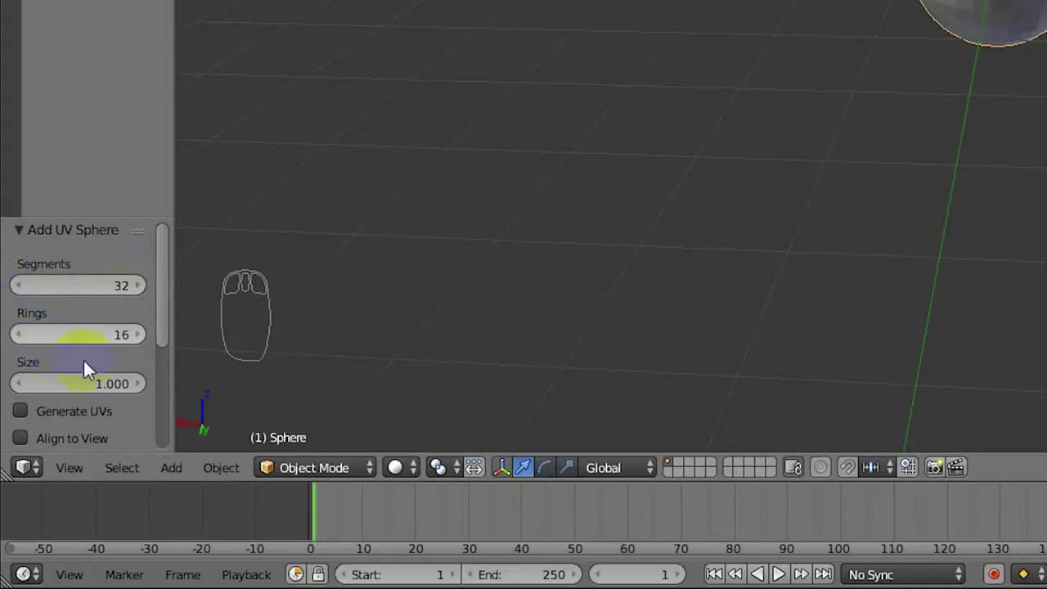
- Set the new UV sphere's segment count to 58
{"action": "right_click", "coordinate": [229, 358]}
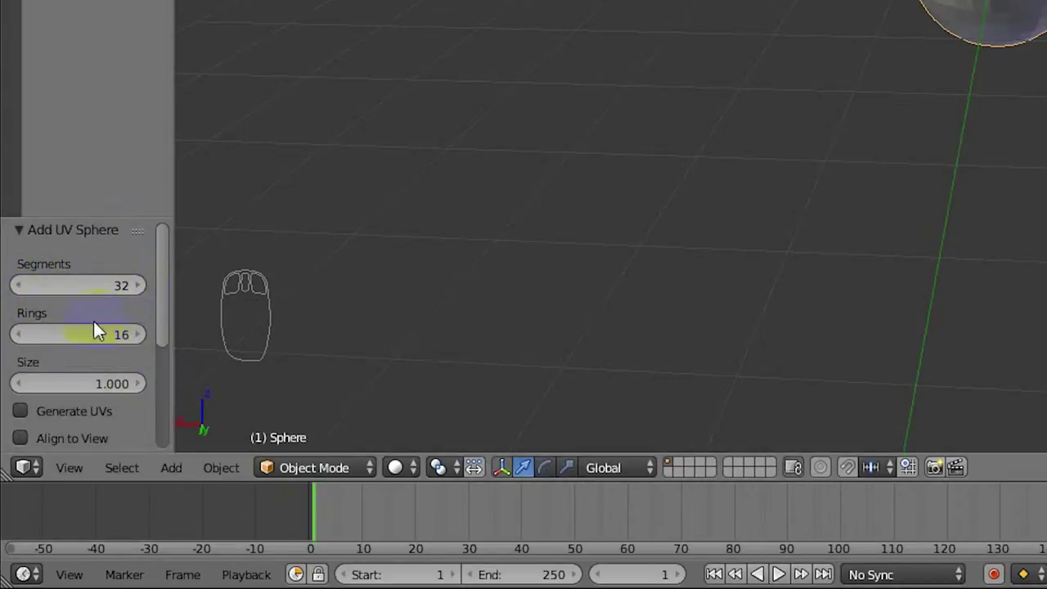
{"action": "left_click", "coordinate": [137, 285]}
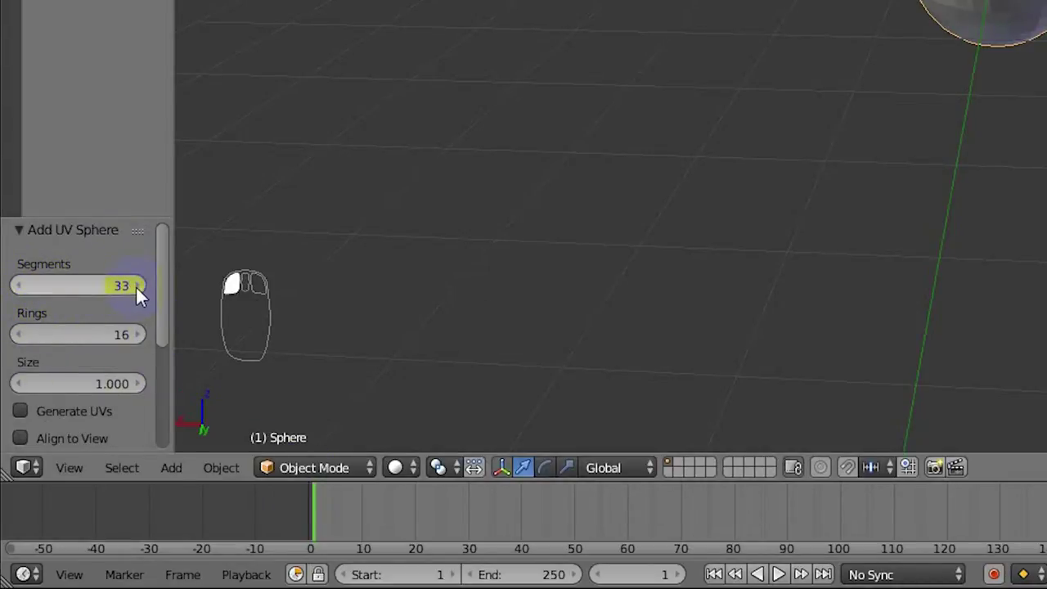
{"action": "left_click", "coordinate": [21, 287]}
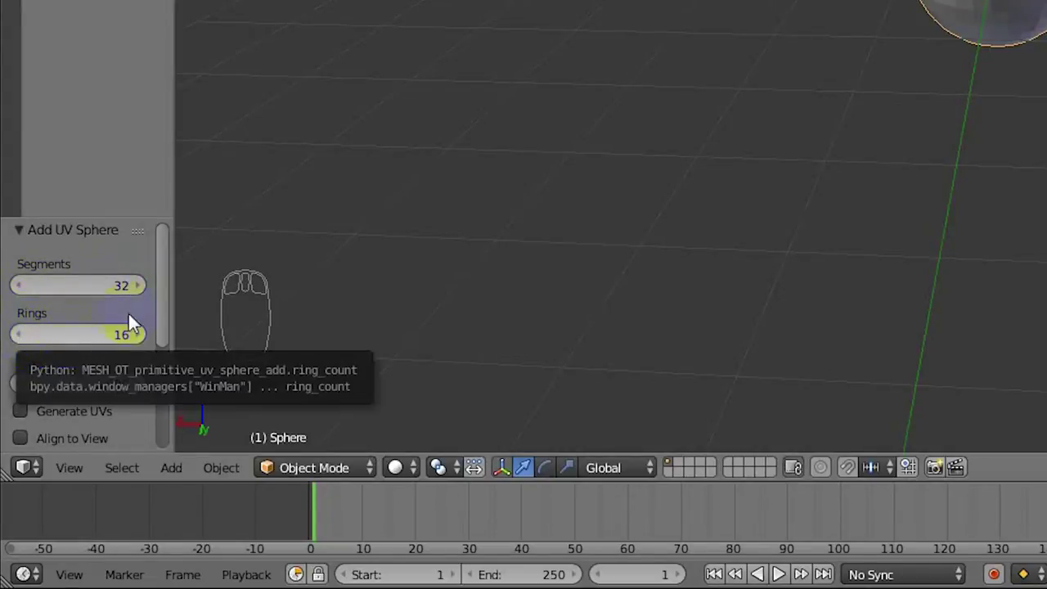
{"action": "left_click", "coordinate": [74, 285]}
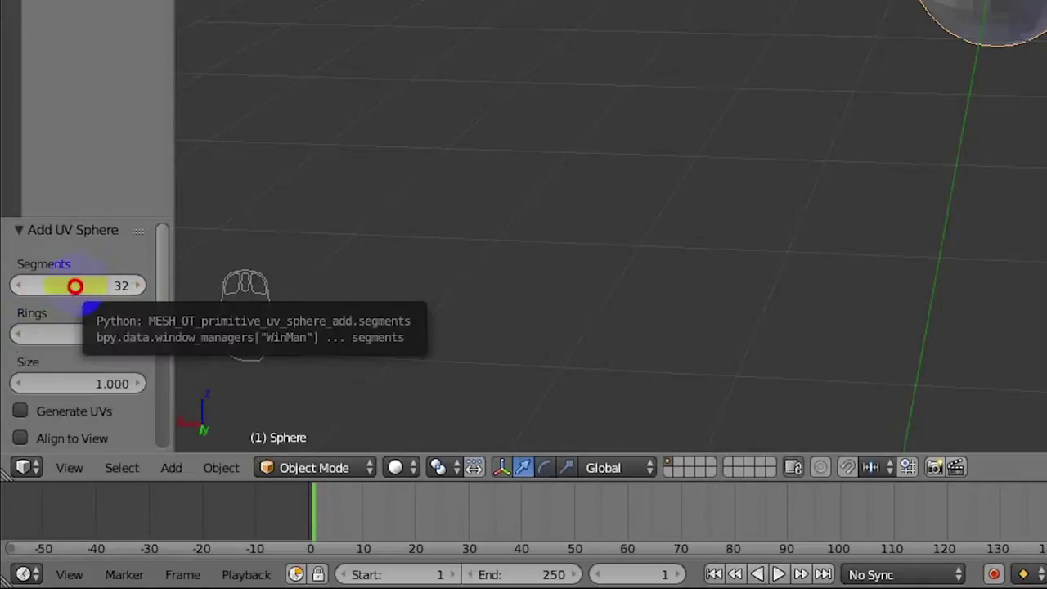
{"action": "left_click", "coordinate": [91, 287]}
{"action": "mouse_move", "coordinate": [103, 286]}
{"action": "left_mouse_down"}
{"action": "mouse_move", "coordinate": [68, 291]}
{"action": "mouse_move", "coordinate": [92, 291]}
{"action": "left_mouse_up"}
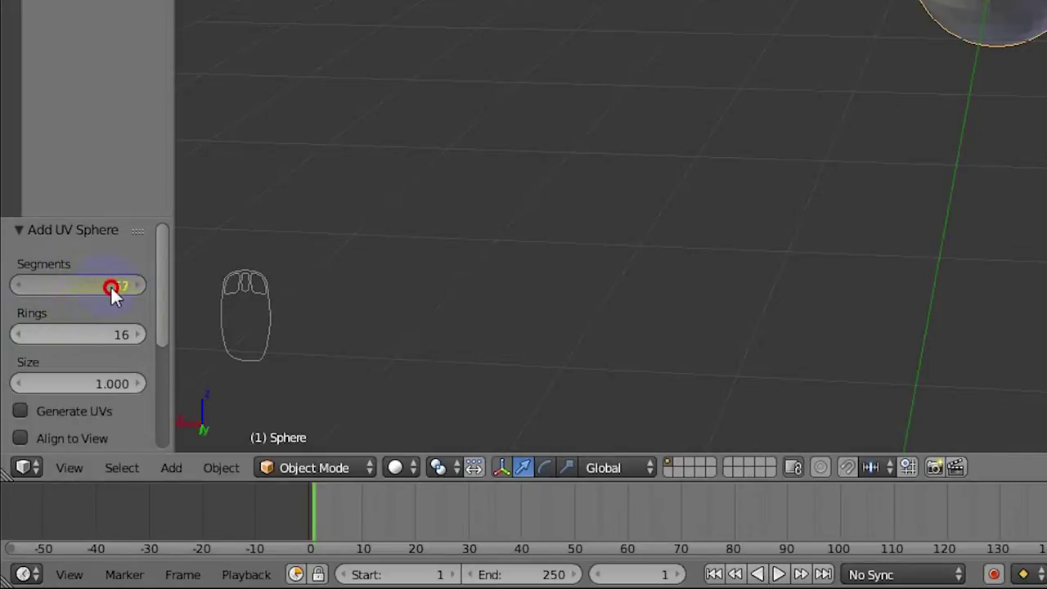
{"action": "left_click_drag", "start_coordinate": [110, 285], "coordinate": [110, 286]}
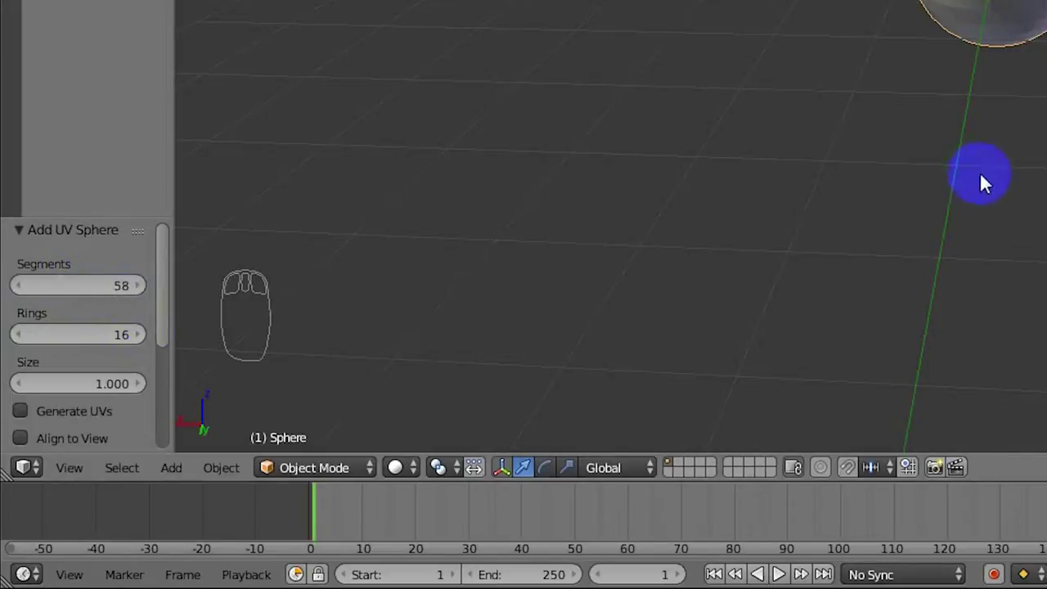
- Inspect the sphere's surface up close and from several angles
{"action": "middle_click_drag", "start_coordinate": [622, 246], "coordinate": [606, 262]}
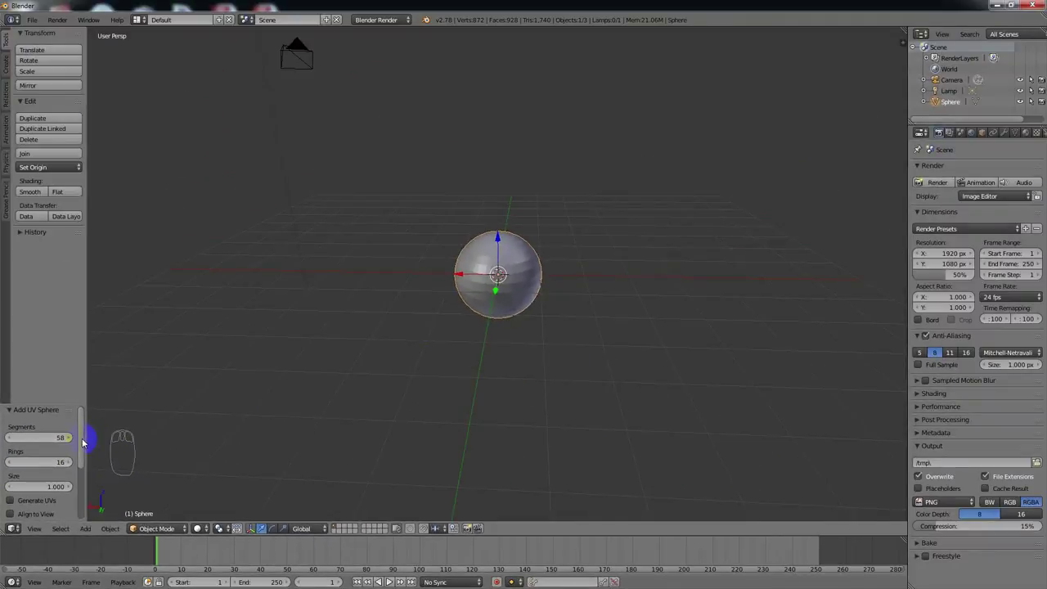
{"action": "left_click_drag", "start_coordinate": [183, 289], "coordinate": [152, 362]}
{"action": "left_click_drag", "start_coordinate": [74, 476], "coordinate": [70, 507]}
{"action": "scroll", "coordinate": [89, 439], "scroll_direction": "up", "scroll_amount": 5}
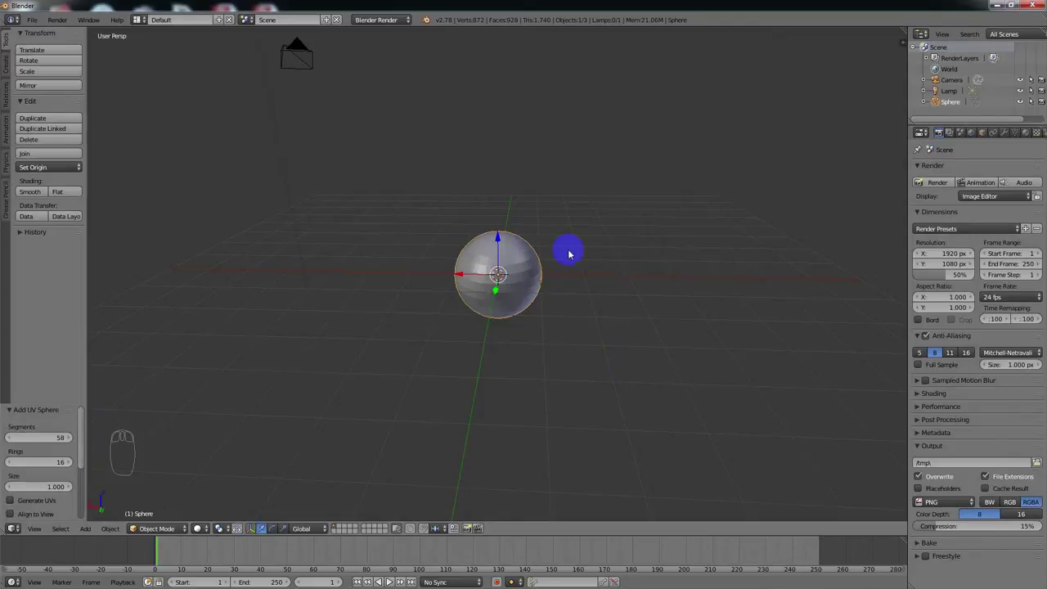
{"action": "scroll", "coordinate": [568, 252], "scroll_direction": "up", "scroll_amount": 2}
{"action": "scroll", "coordinate": [593, 283], "scroll_direction": "down", "scroll_amount": 2}
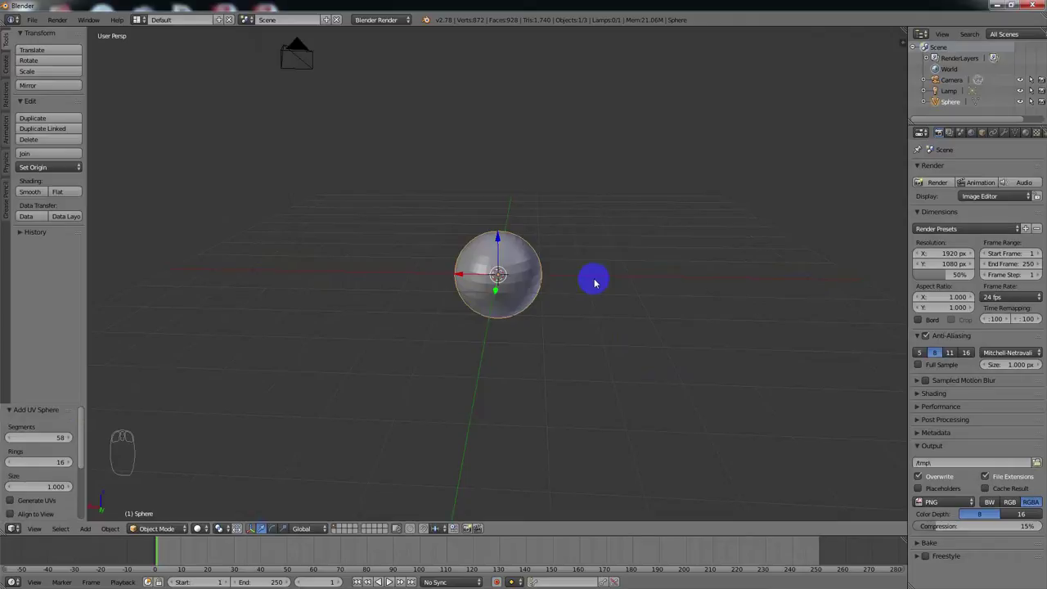
{"action": "middle_click_drag", "start_coordinate": [593, 270], "coordinate": [564, 262]}
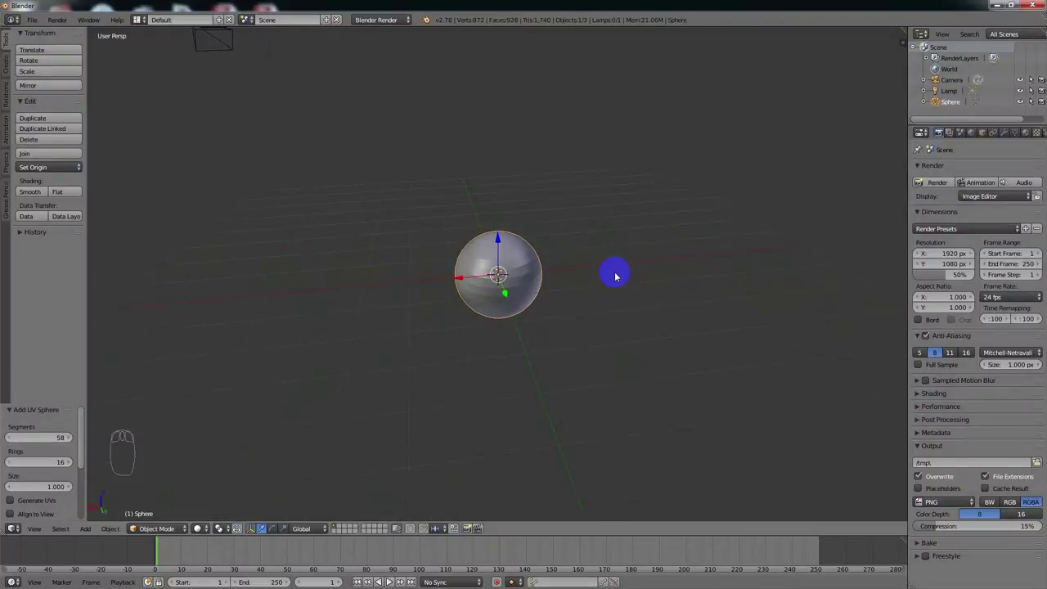
{"action": "middle_click_drag", "start_coordinate": [606, 268], "coordinate": [606, 253]}
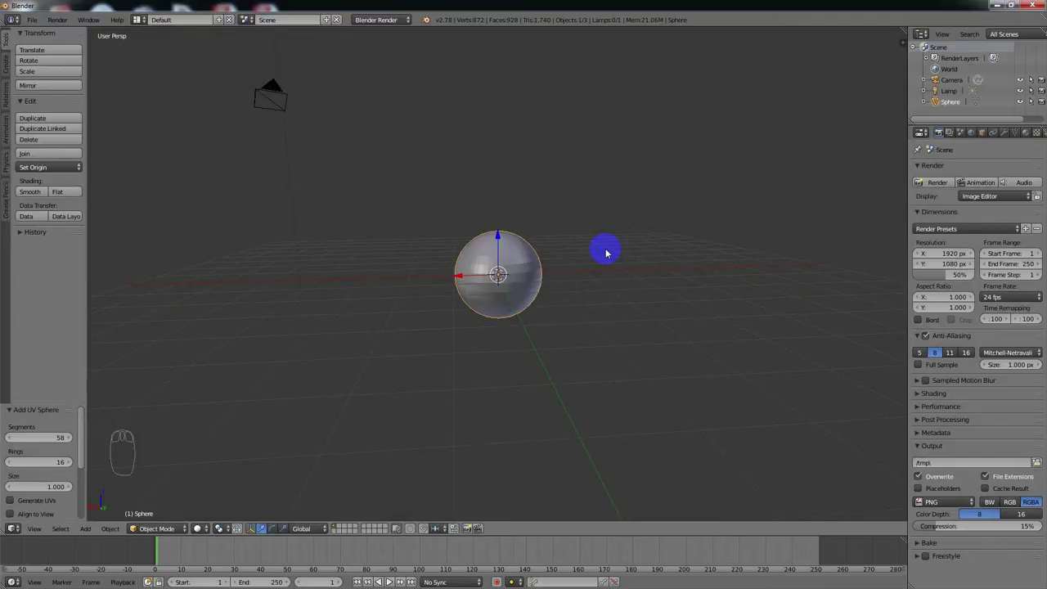
{"action": "middle_click_drag", "start_coordinate": [596, 253], "coordinate": [667, 276]}
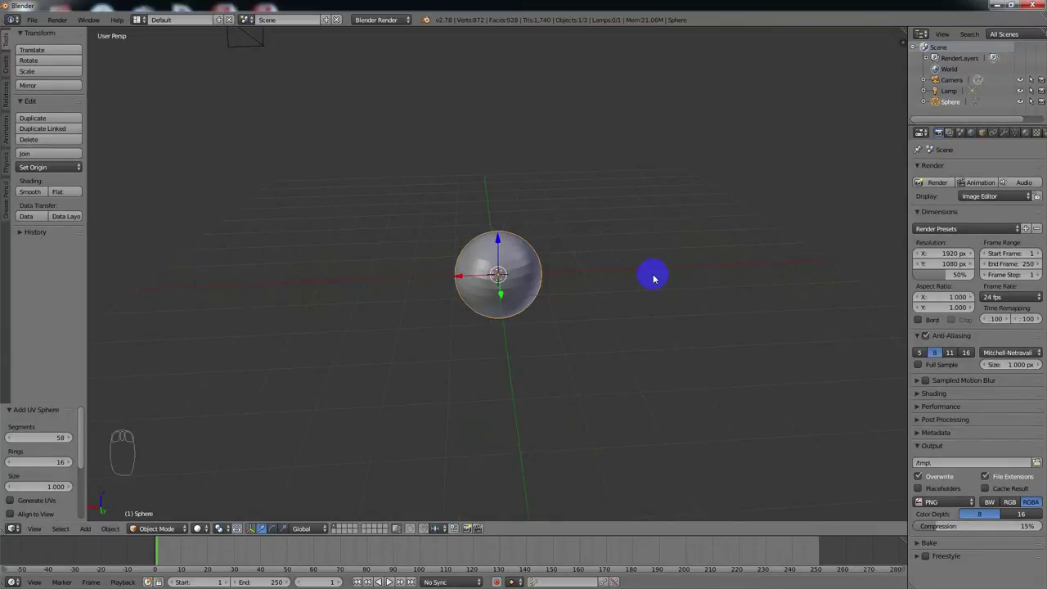
- Inspect the sphere's mesh wireframe in Edit Mode and return to Object Mode
{"action": "key", "text": "Tab"}
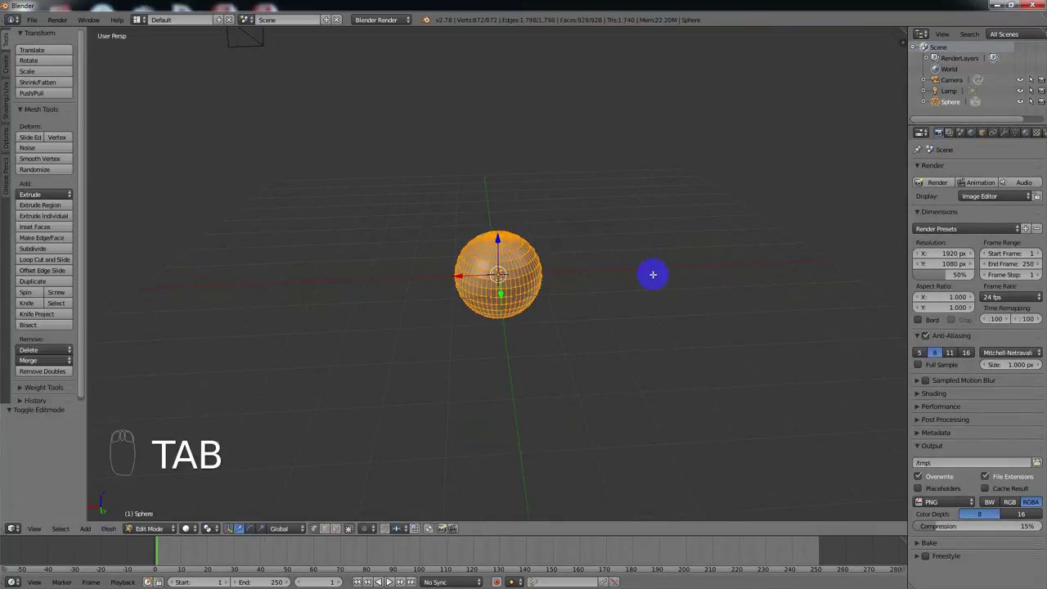
{"action": "scroll", "coordinate": [589, 276], "scroll_direction": "up", "scroll_amount": 2}
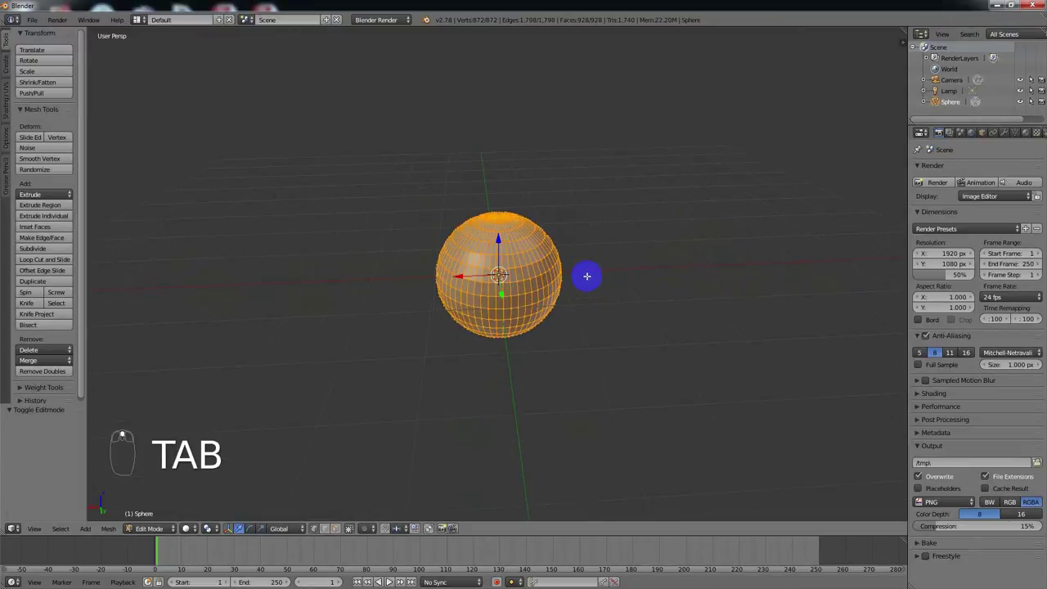
{"action": "middle_click_drag", "start_coordinate": [619, 286], "coordinate": [589, 275]}
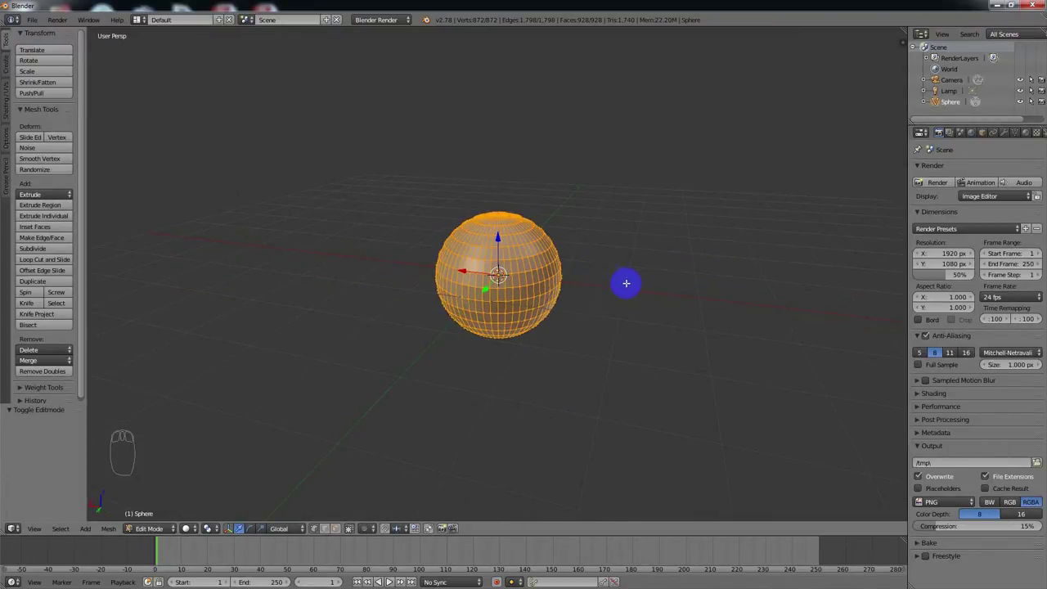
{"action": "scroll", "coordinate": [626, 283], "scroll_direction": "down", "scroll_amount": 3}
{"action": "middle_click_drag", "start_coordinate": [606, 284], "coordinate": [644, 291]}
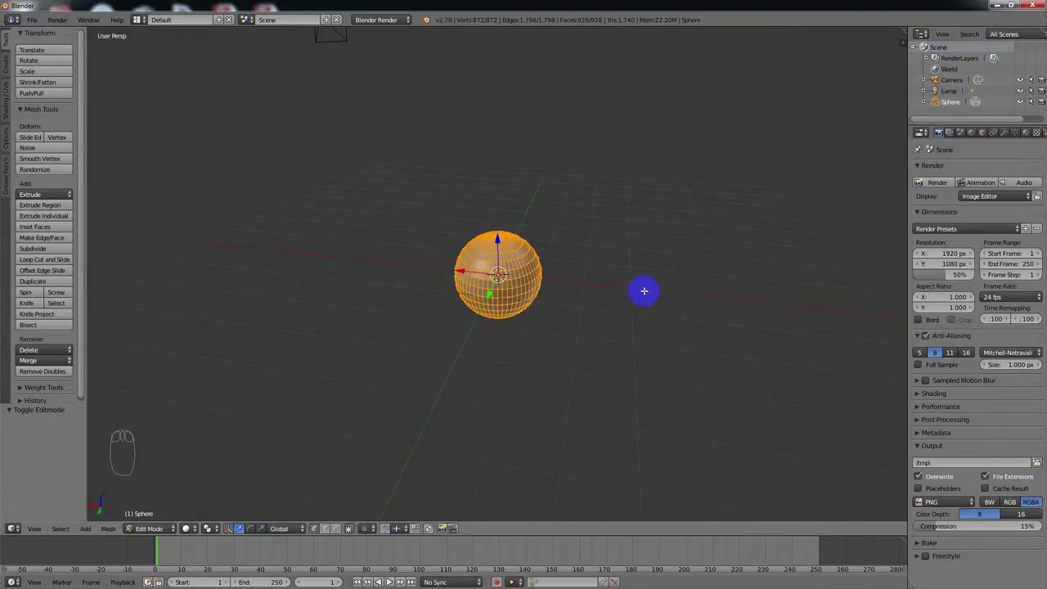
{"action": "key", "text": "Tab"}
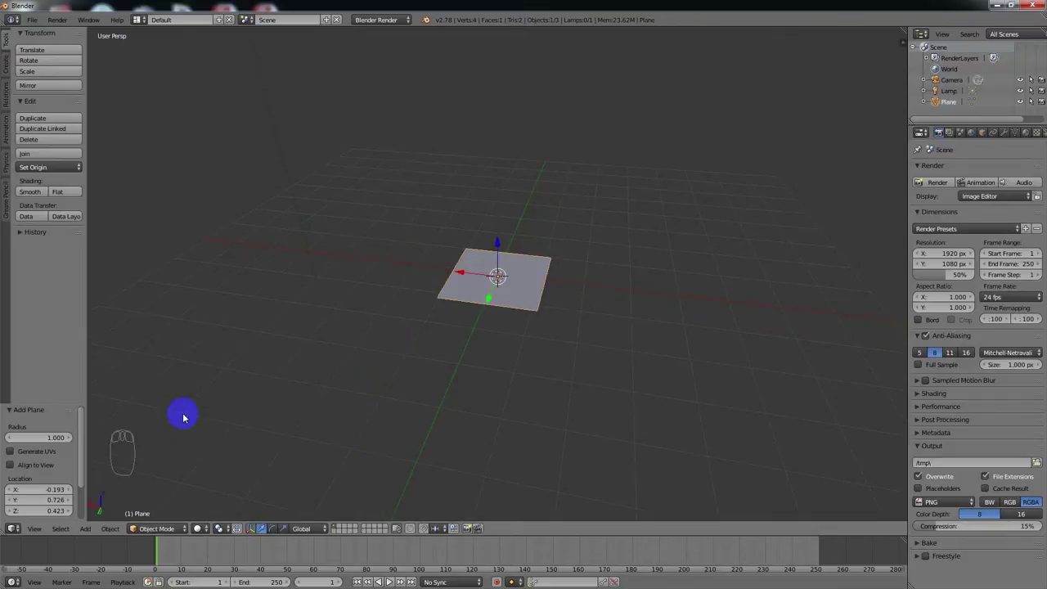
- Inspect the plane from several angles and place the 3D cursor near its center
{"action": "middle_click_drag", "start_coordinate": [580, 310], "coordinate": [501, 342]}
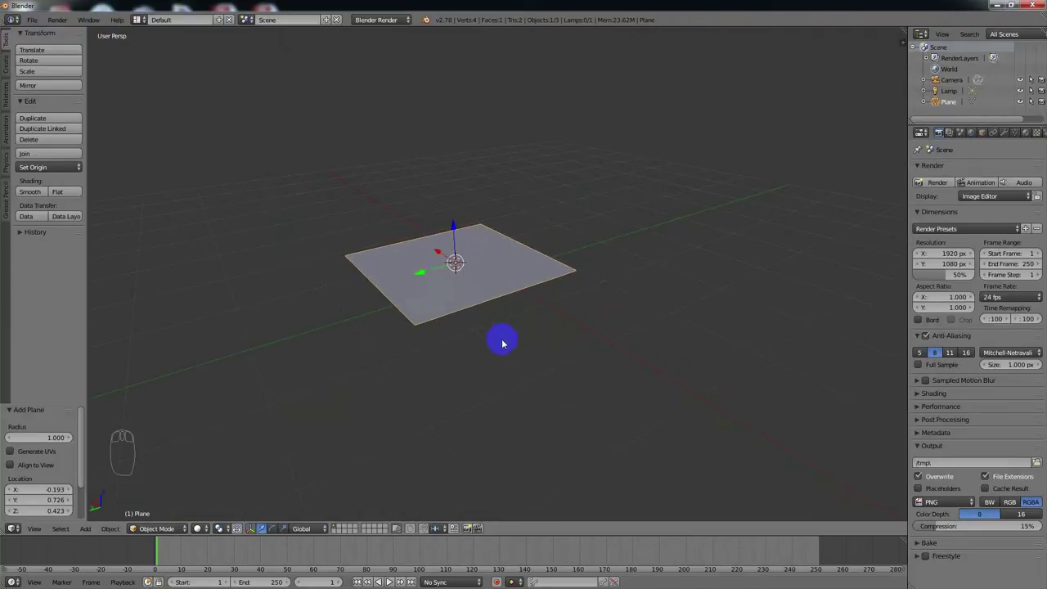
{"action": "scroll", "coordinate": [501, 342], "scroll_direction": "down", "scroll_amount": 4}
{"action": "middle_click_drag", "start_coordinate": [498, 304], "coordinate": [550, 347]}
{"action": "left_click", "coordinate": [496, 278]}
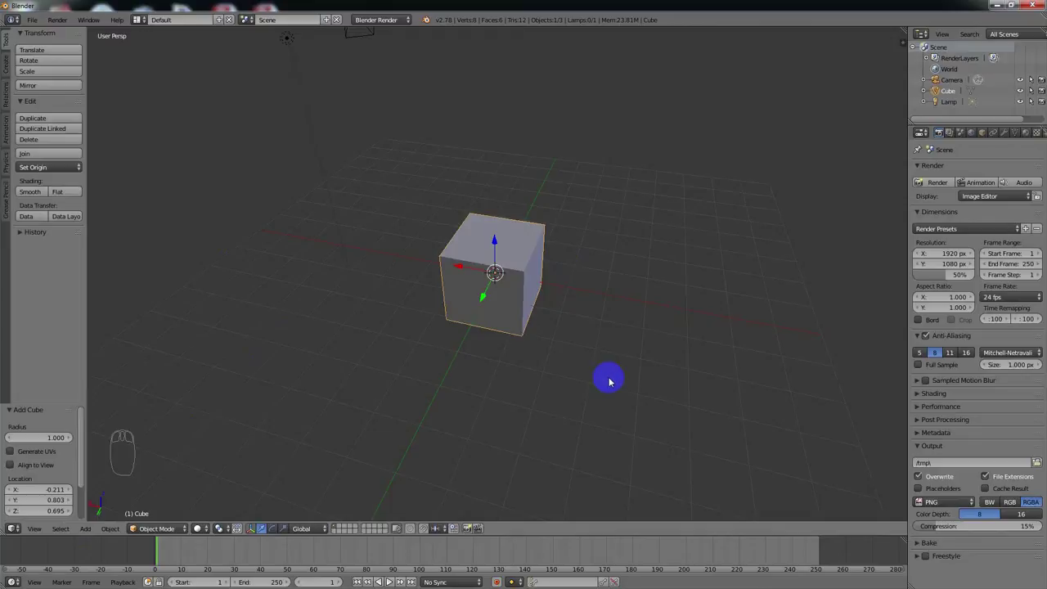
- Inspect the cube from several sides and reposition the 3D cursor close to its center
{"action": "middle_click_drag", "start_coordinate": [594, 377], "coordinate": [619, 373]}
{"action": "middle_click_drag", "start_coordinate": [582, 310], "coordinate": [502, 304]}
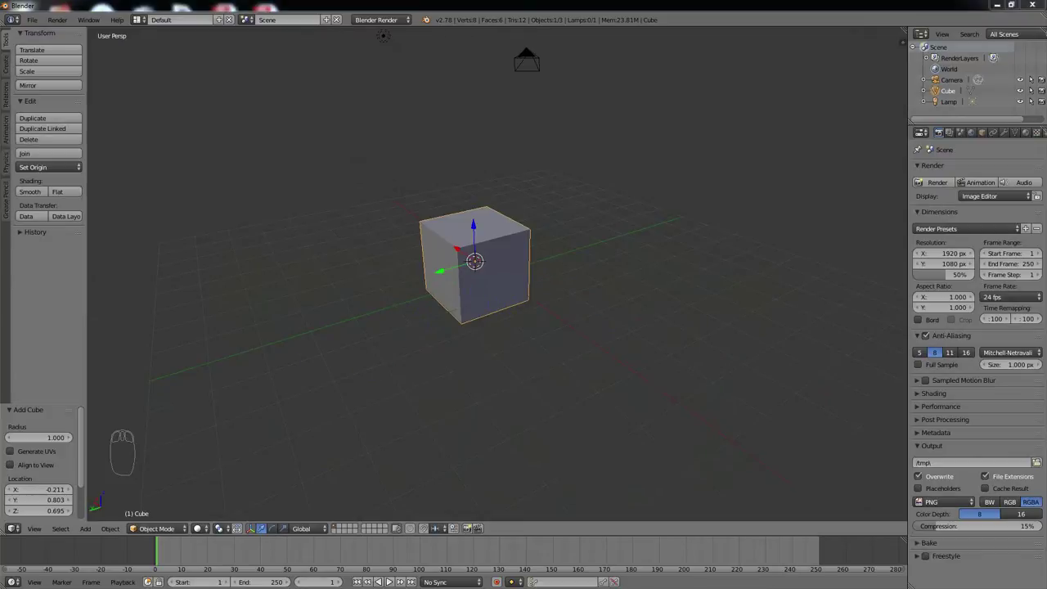
{"action": "left_click", "coordinate": [506, 274]}
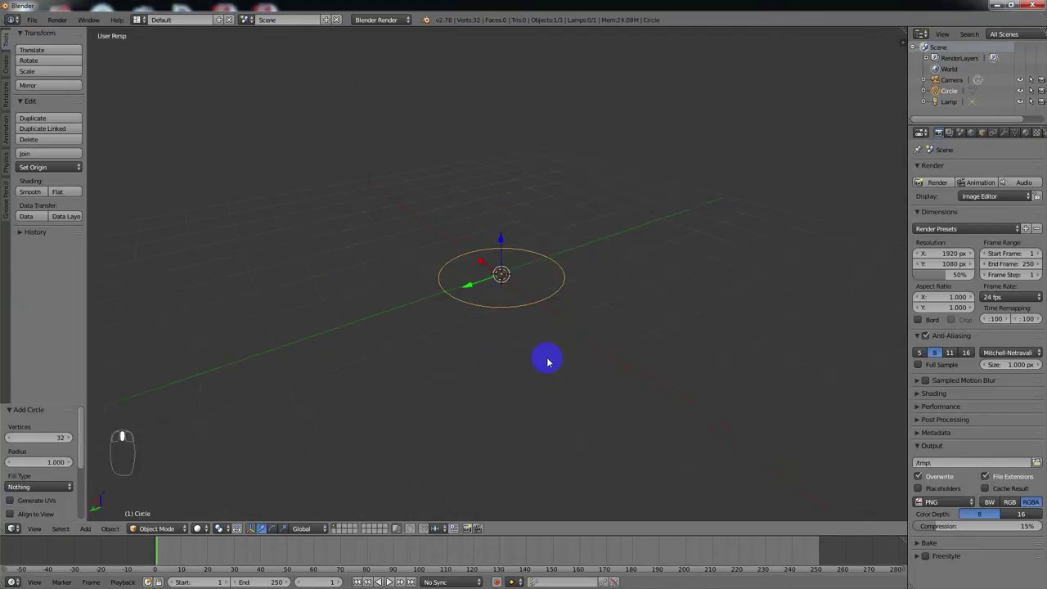
- Move the cylinder away from the 3D cursor by about 0.27 on X, -2.89 on Y and -0.30 on Z
{"action": "mouse_move", "coordinate": [548, 362]}
{"action": "middle_mouse_down"}
{"action": "mouse_move", "coordinate": [568, 353]}
{"action": "mouse_move", "coordinate": [548, 348]}
{"action": "middle_mouse_up"}
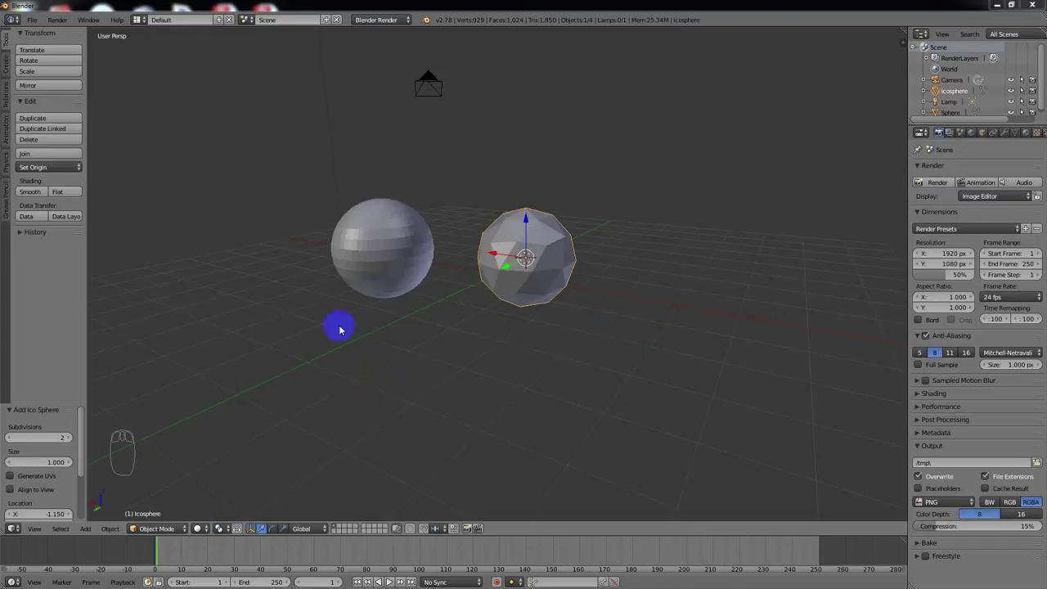
{"action": "key", "text": "g"}
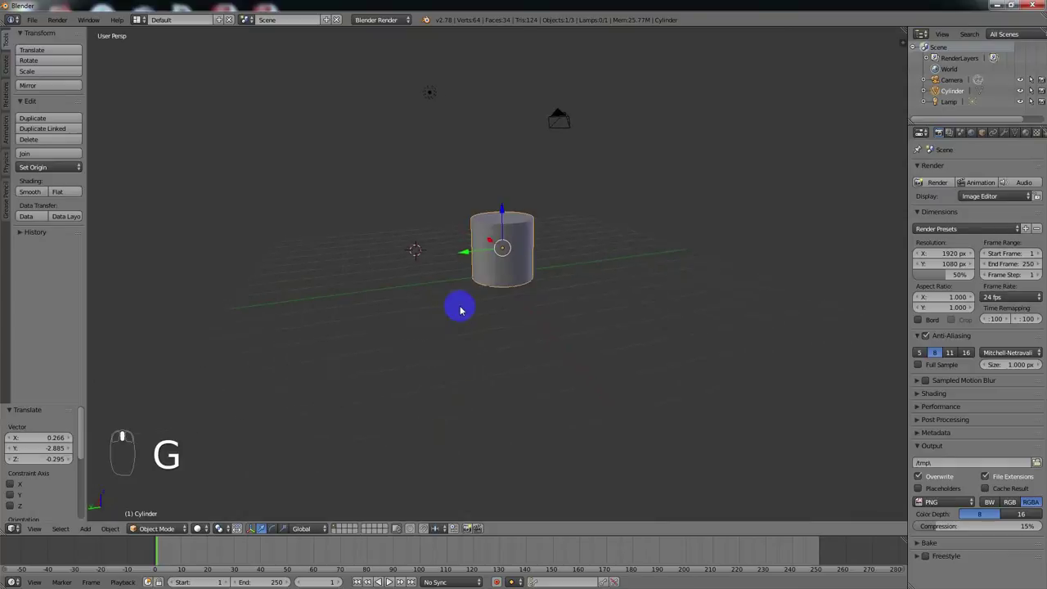
- Inspect the cylinder and its offset from the 3D cursor from different viewing angles
{"action": "left_click", "coordinate": [506, 324]}
{"action": "middle_click_drag", "start_coordinate": [506, 324], "coordinate": [503, 320]}
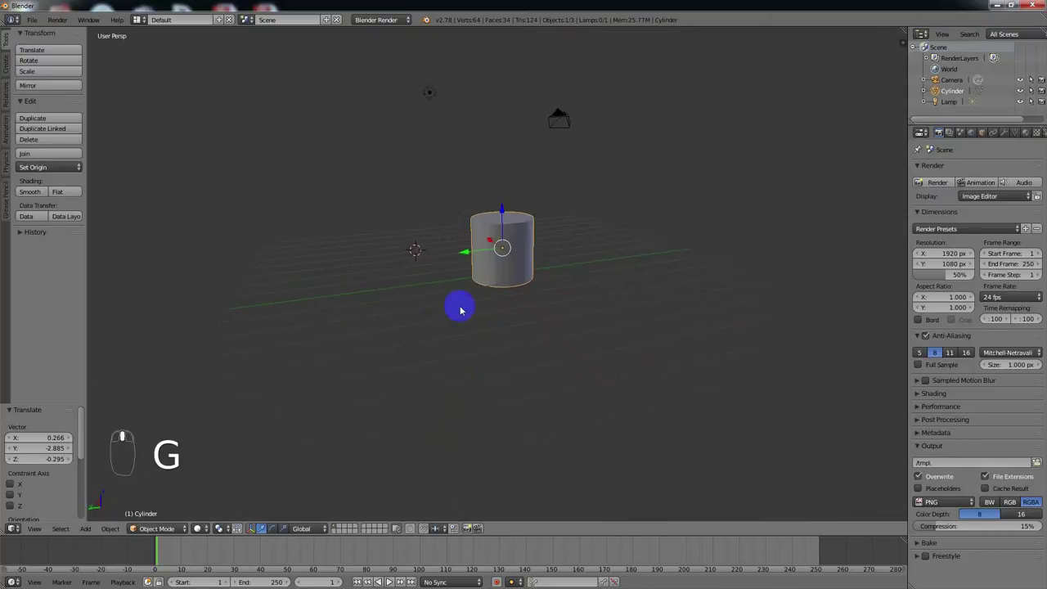
{"action": "middle_click_drag", "start_coordinate": [460, 304], "coordinate": [505, 324]}
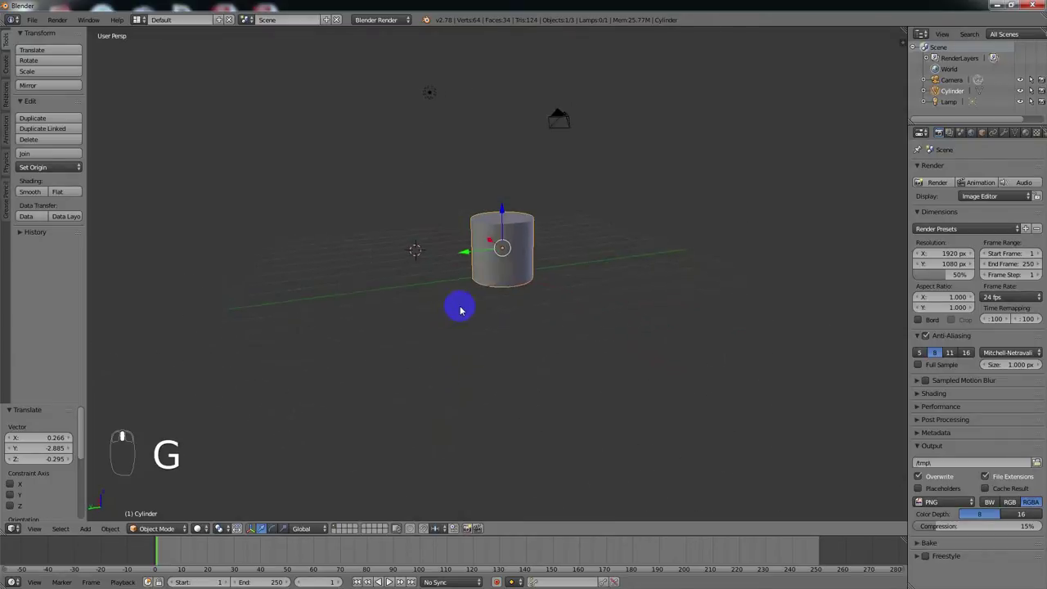
{"action": "middle_click_drag", "start_coordinate": [461, 306], "coordinate": [503, 321]}
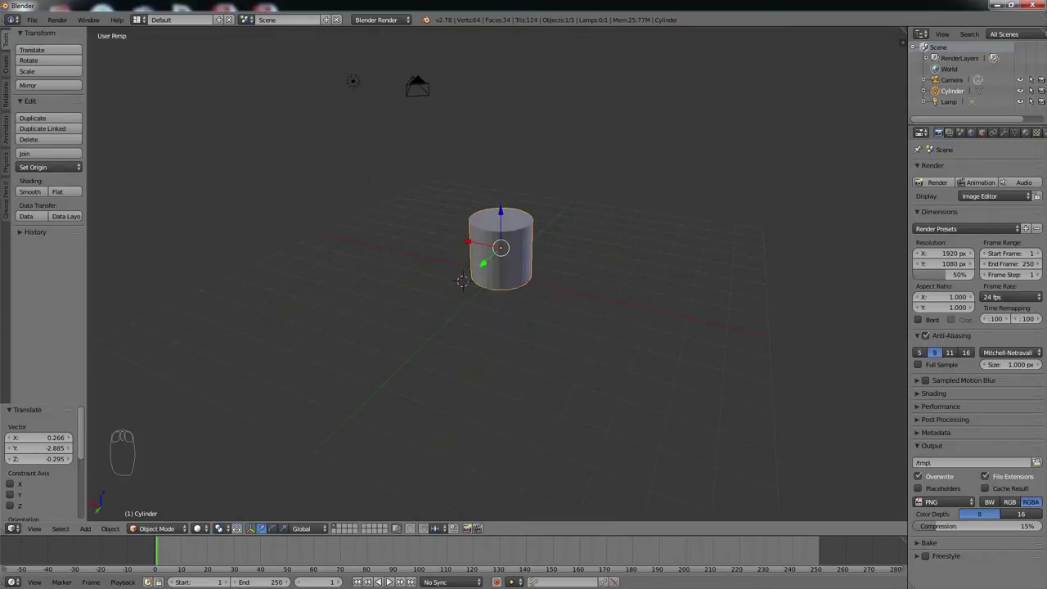
{"action": "middle_click_drag", "start_coordinate": [550, 247], "coordinate": [551, 248]}
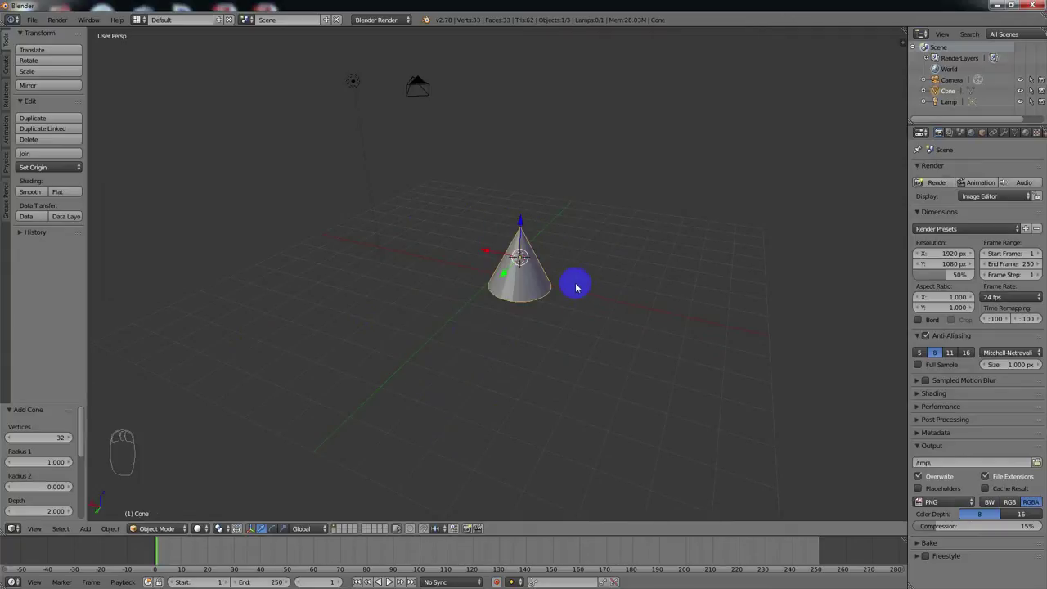
- Examine the cone up close, as well as the torus's ring shape from several sides
{"action": "scroll", "coordinate": [573, 285], "scroll_direction": "up", "scroll_amount": 2}
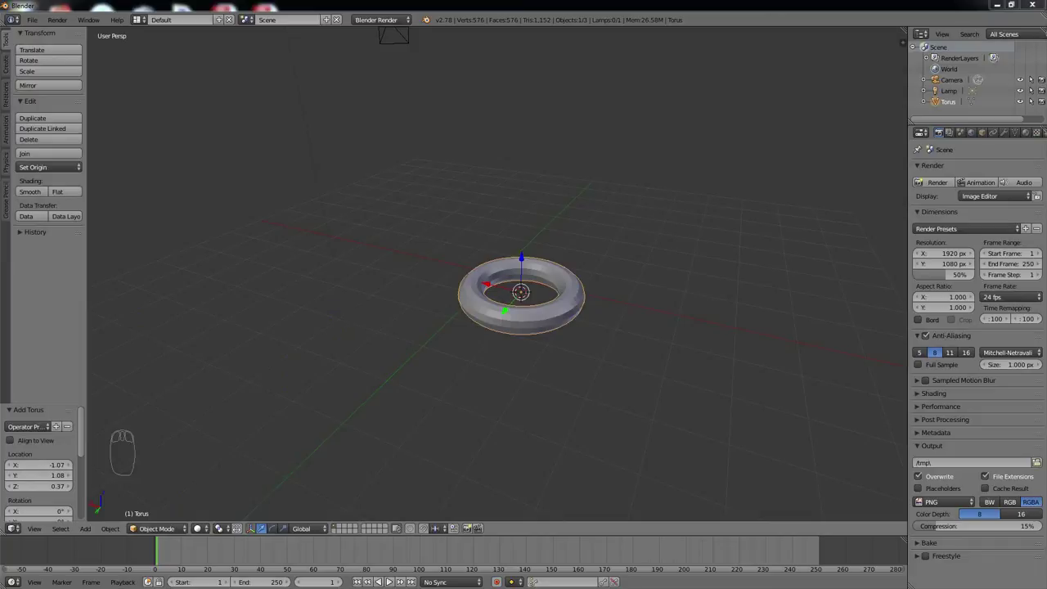
{"action": "middle_click_drag", "start_coordinate": [584, 311], "coordinate": [491, 320]}
{"action": "scroll", "coordinate": [442, 311], "scroll_direction": "up", "scroll_amount": 2}
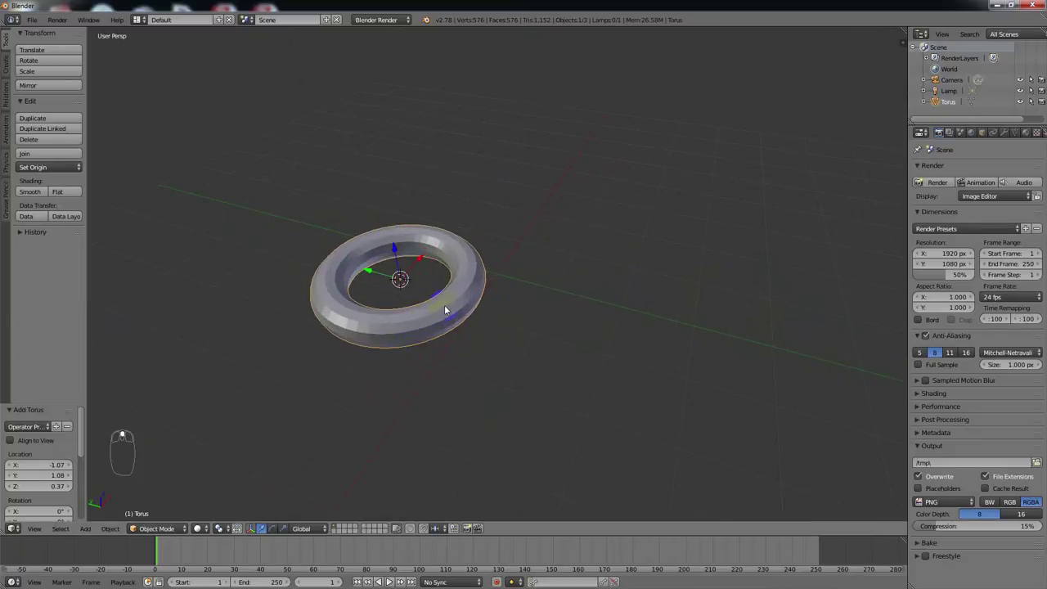
{"action": "middle_click_drag", "start_coordinate": [434, 335], "coordinate": [560, 317]}
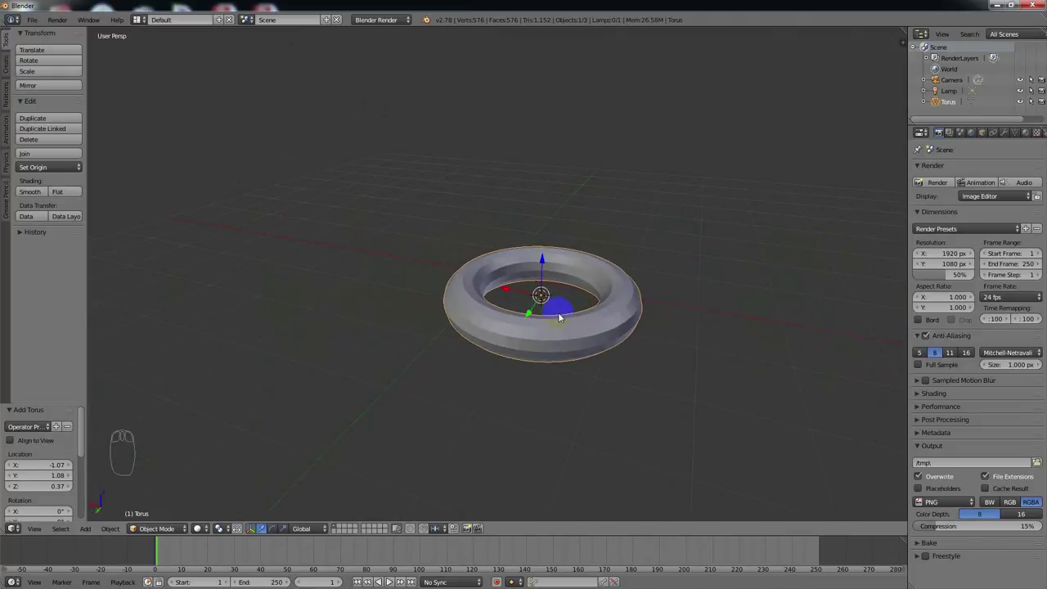
{"action": "scroll", "coordinate": [559, 317], "scroll_direction": "down", "scroll_amount": 1}
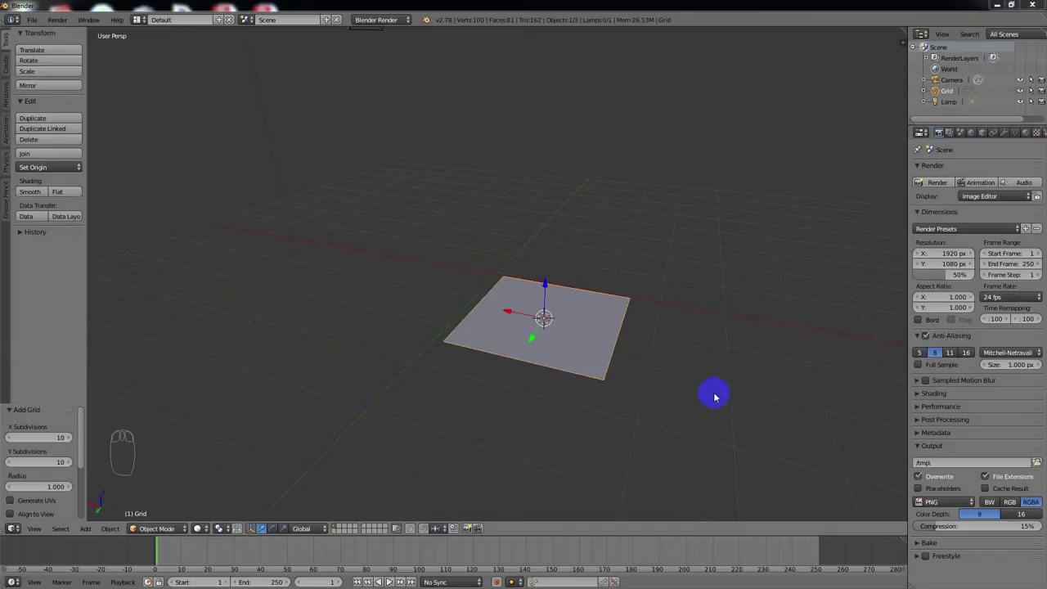
- Inspect the grid's subdivided mesh from several angles in Edit Mode and return to Object Mode
{"action": "middle_click_drag", "start_coordinate": [691, 354], "coordinate": [694, 329]}
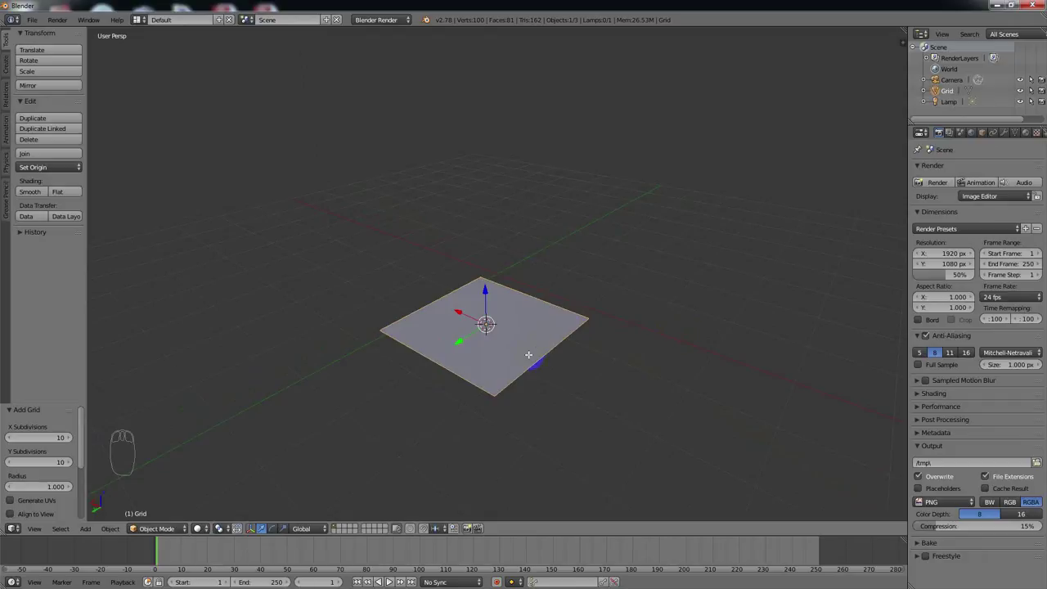
{"action": "key", "text": "Tab"}
{"action": "middle_click_drag", "start_coordinate": [561, 351], "coordinate": [648, 368]}
{"action": "scroll", "coordinate": [638, 368], "scroll_direction": "down", "scroll_amount": 3}
{"action": "middle_click_drag", "start_coordinate": [485, 385], "coordinate": [529, 383]}
{"action": "key", "text": "Tab"}
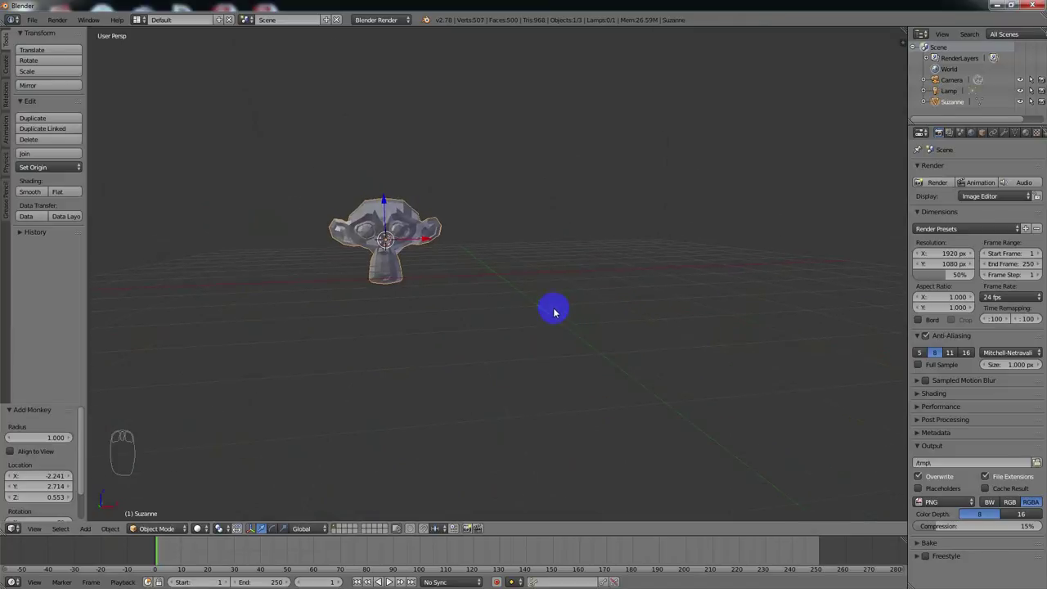
- Examine the monkey head mesh from several angles, both up close and from farther away
{"action": "mouse_move", "coordinate": [554, 308]}
{"action": "middle_mouse_down"}
{"action": "mouse_move", "coordinate": [387, 252]}
{"action": "mouse_move", "coordinate": [422, 287]}
{"action": "mouse_move", "coordinate": [442, 265]}
{"action": "mouse_move", "coordinate": [391, 260]}
{"action": "mouse_move", "coordinate": [434, 250]}
{"action": "mouse_move", "coordinate": [533, 290]}
{"action": "middle_mouse_up"}
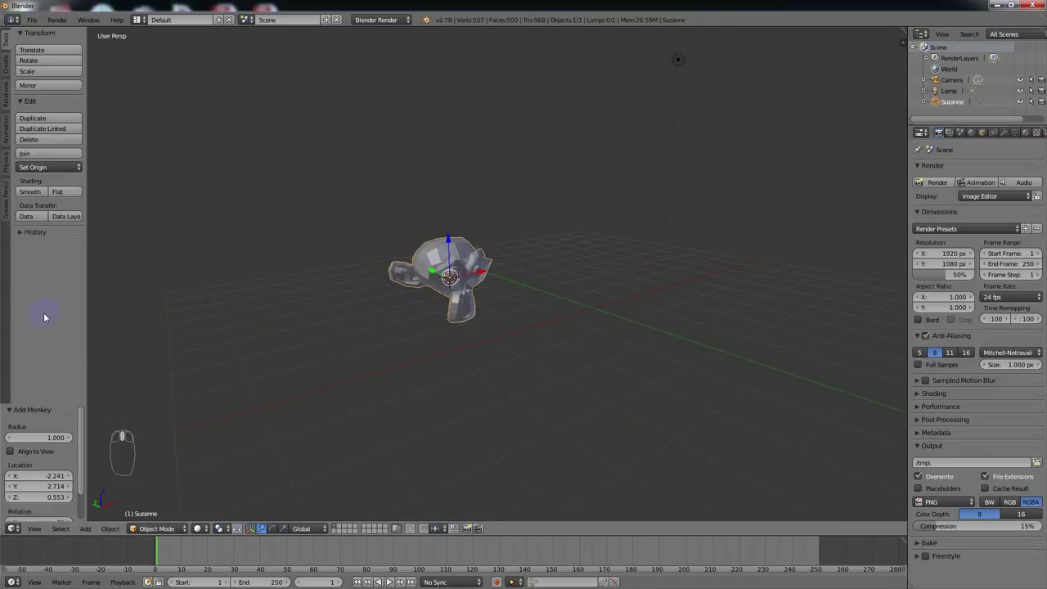
{"action": "right_click", "coordinate": [500, 338]}
{"action": "mouse_move", "coordinate": [619, 318]}
{"action": "middle_mouse_down"}
{"action": "mouse_move", "coordinate": [561, 313]}
{"action": "mouse_move", "coordinate": [587, 308]}
{"action": "mouse_move", "coordinate": [604, 325]}
{"action": "middle_mouse_up"}
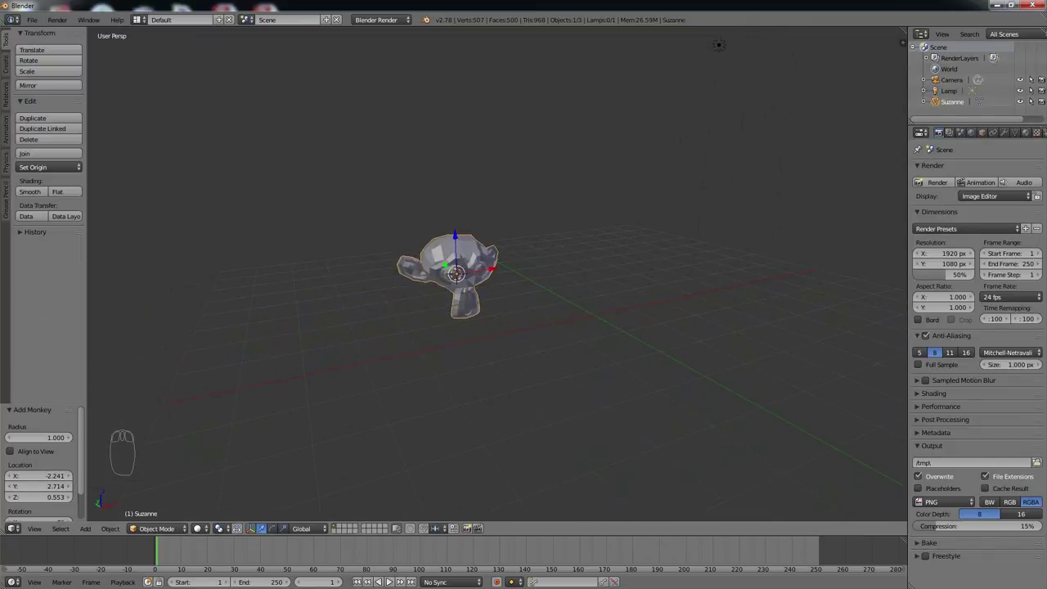
{"action": "scroll", "coordinate": [573, 328], "scroll_direction": "down", "scroll_amount": 3}
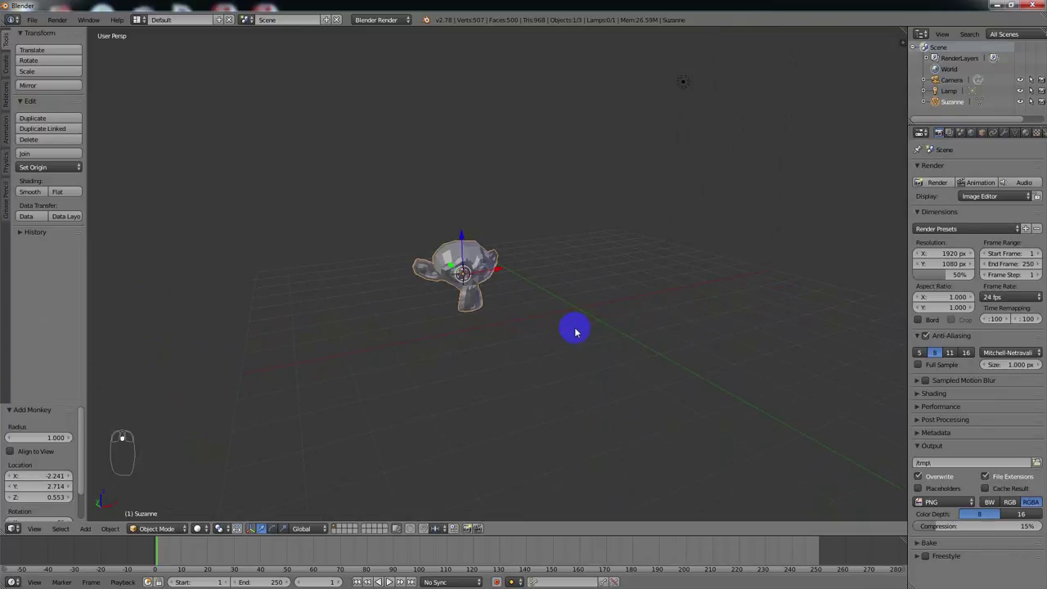
{"action": "middle_click_drag", "start_coordinate": [657, 334], "coordinate": [687, 330]}
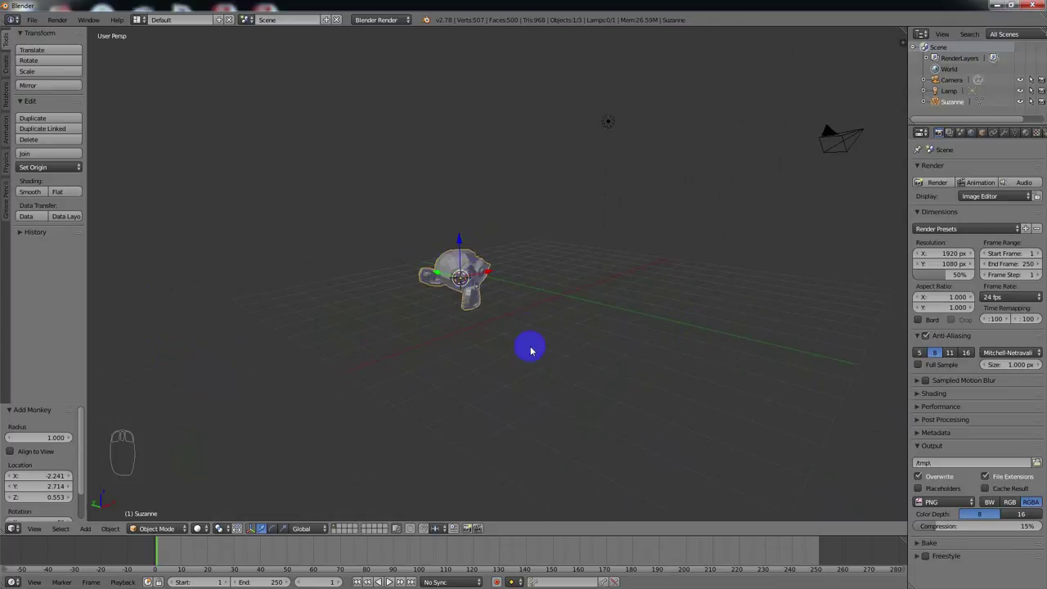
{"action": "scroll", "coordinate": [481, 296], "scroll_direction": "up", "scroll_amount": 5}
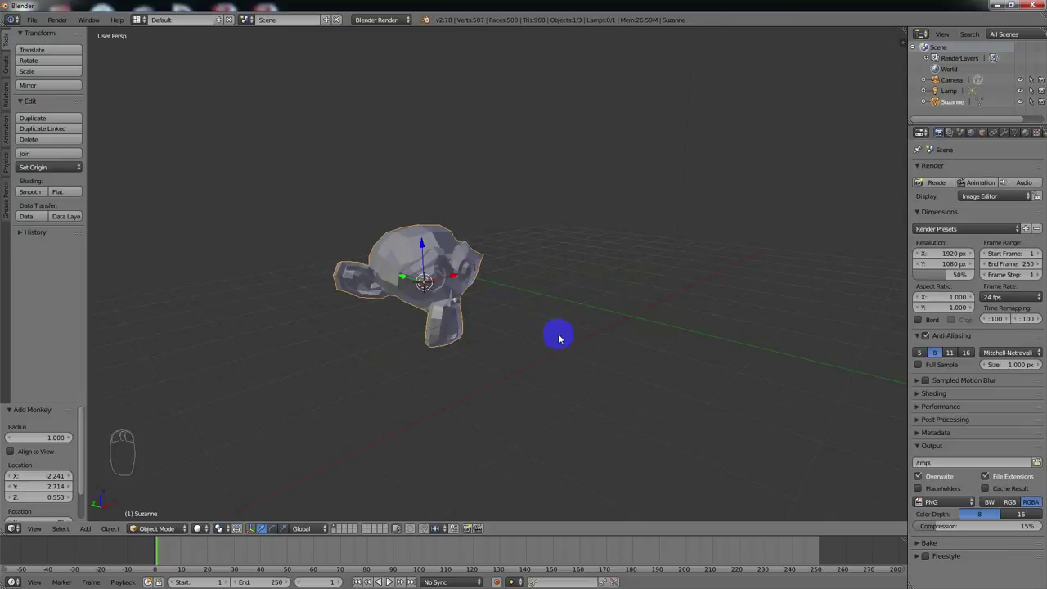
{"action": "scroll", "coordinate": [598, 366], "scroll_direction": "down", "scroll_amount": 2}
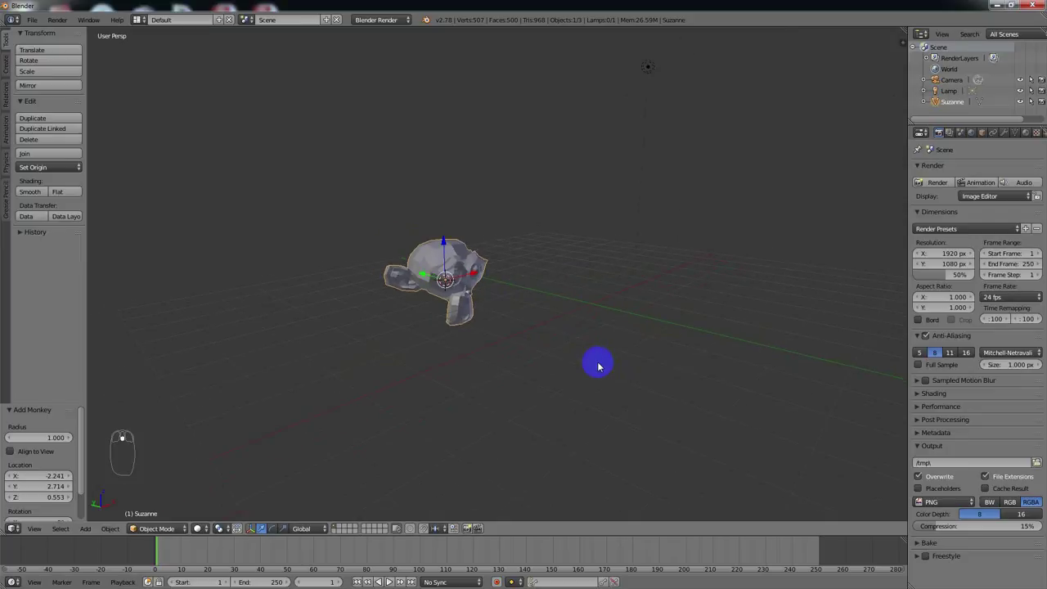